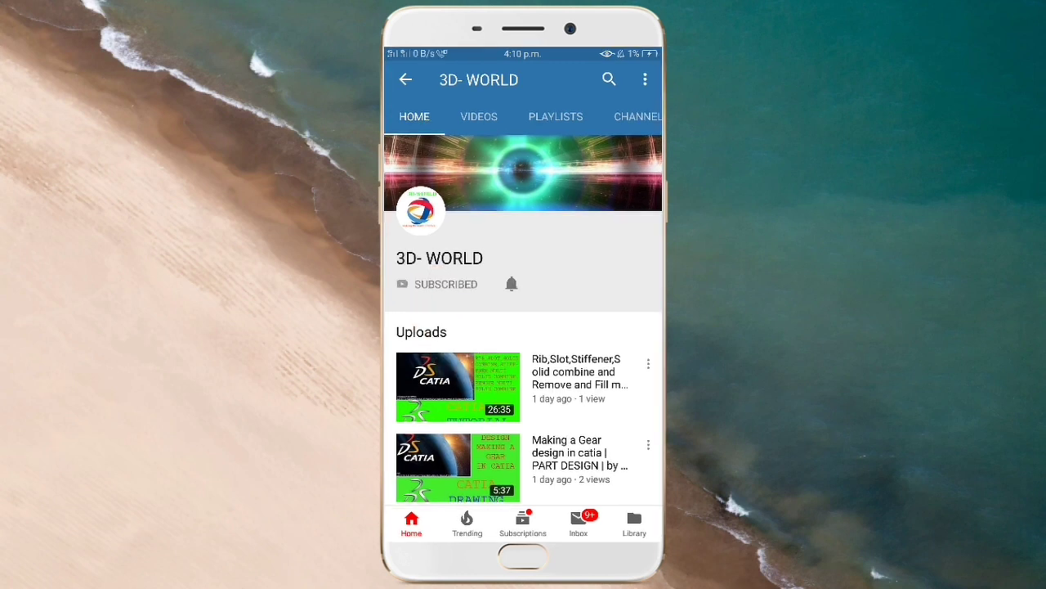
pyautogui.click(511, 284)
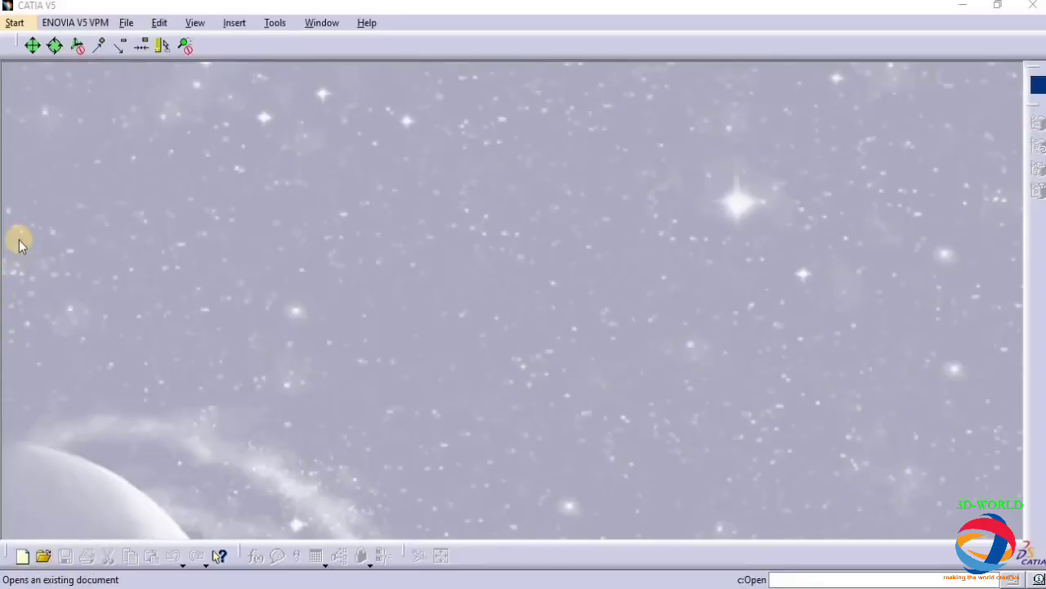
# Create a new Part Design part named Part1 with hybrid design enabled and open a sketch on the xy plane.
pyautogui.click(15, 23)
pyautogui.moveTo(69, 59)
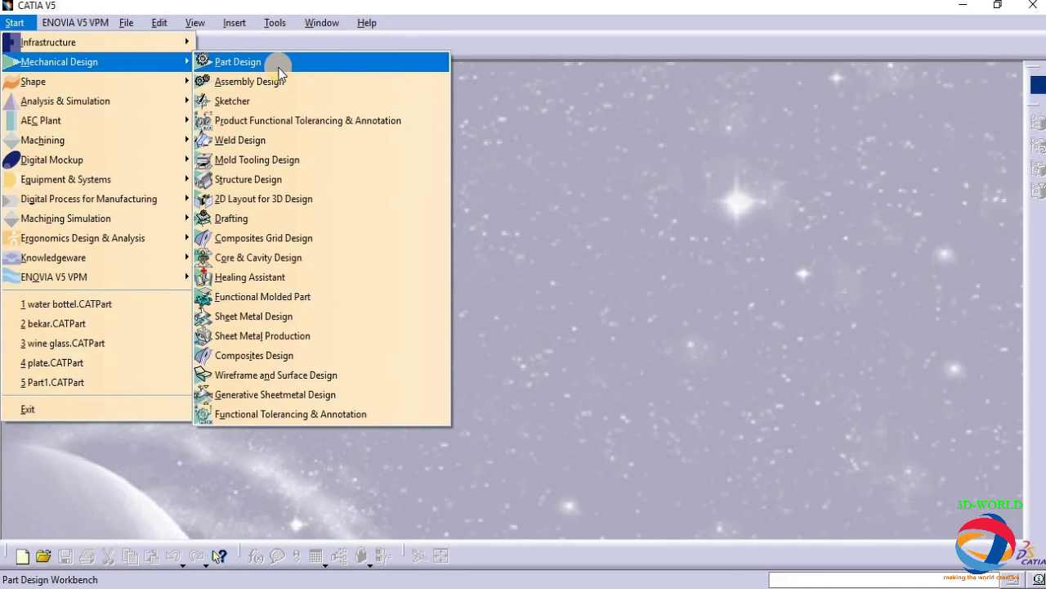
pyautogui.click(277, 65)
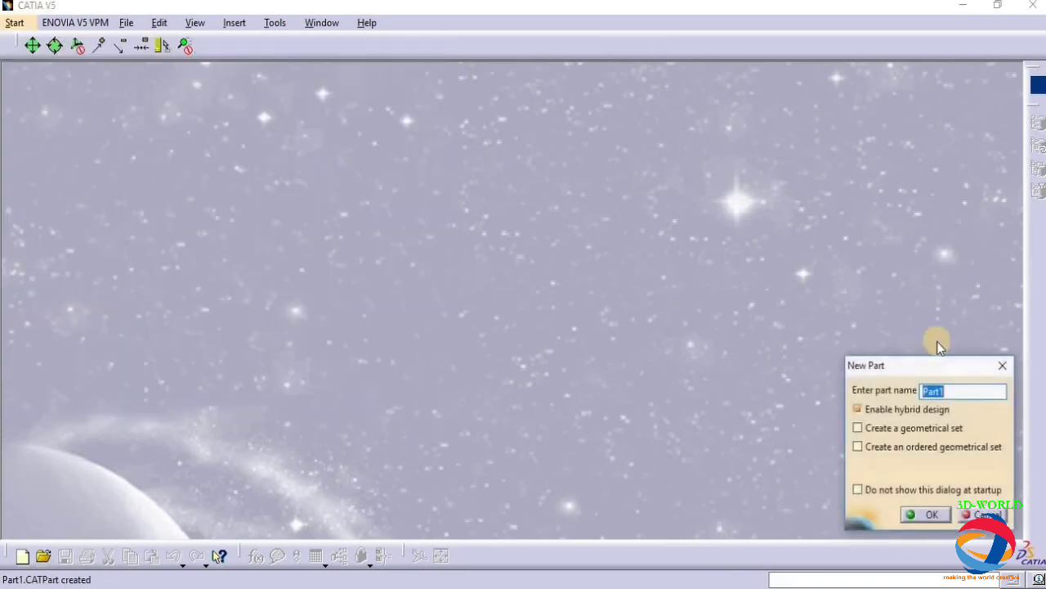
pyautogui.click(930, 516)
pyautogui.click(81, 110)
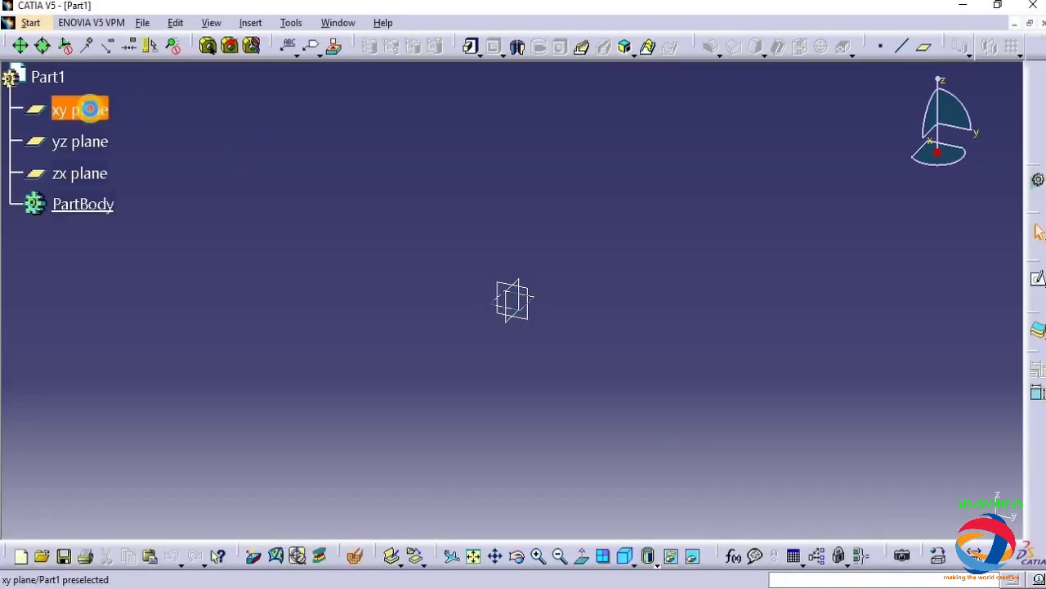
pyautogui.click(1037, 281)
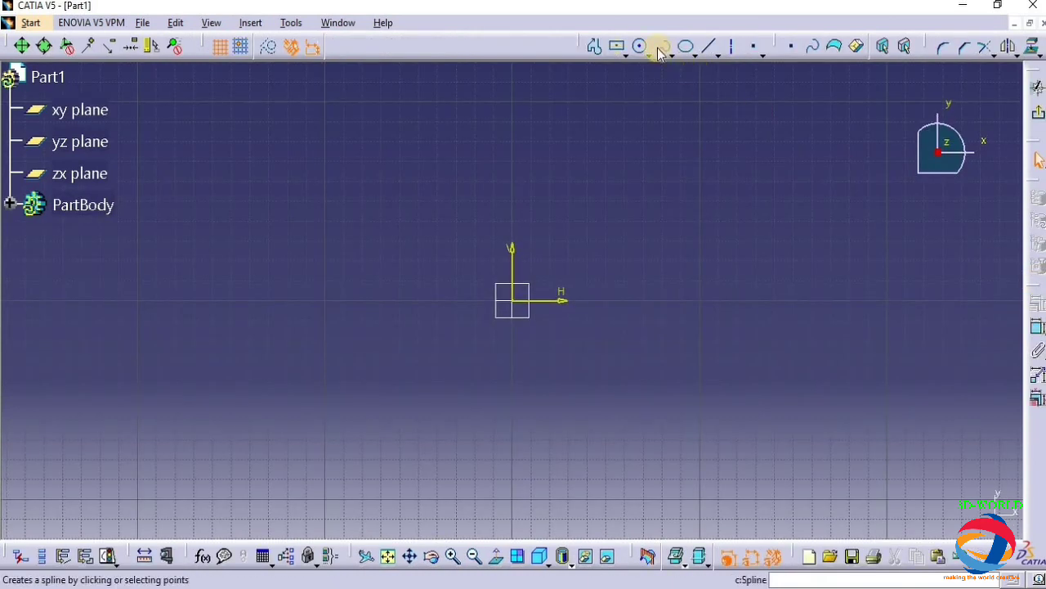
# Start a spline at the origin and curve it through about H 47 mm, V 86 mm up to the glass rim as the bowl's inner wall.
pyautogui.click(664, 50)
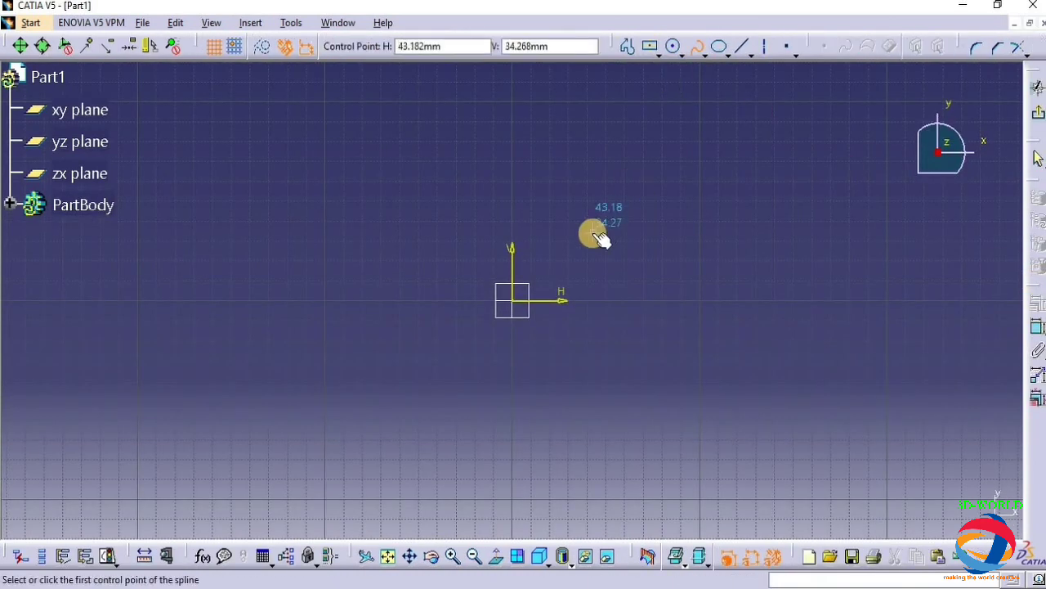
pyautogui.moveTo(582, 335); pyautogui.dragTo(556, 477, button='middle')
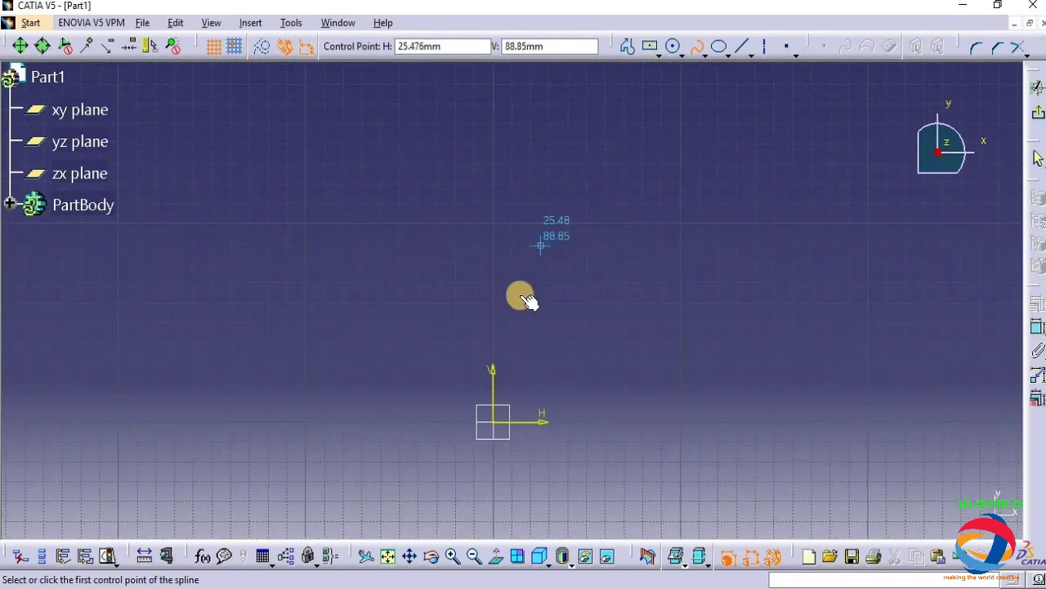
pyautogui.click(494, 422)
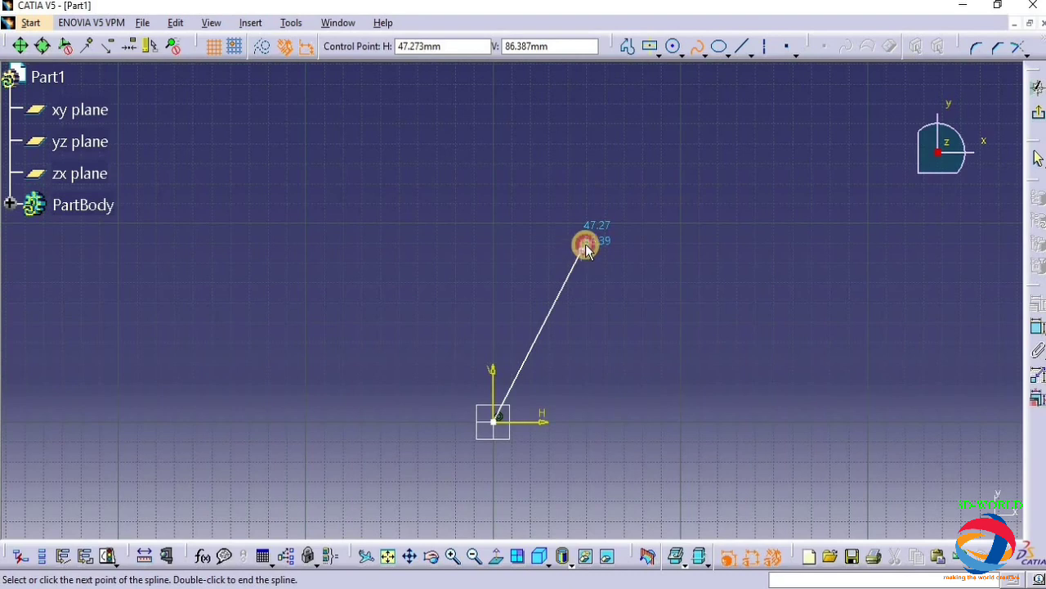
pyautogui.click(582, 248)
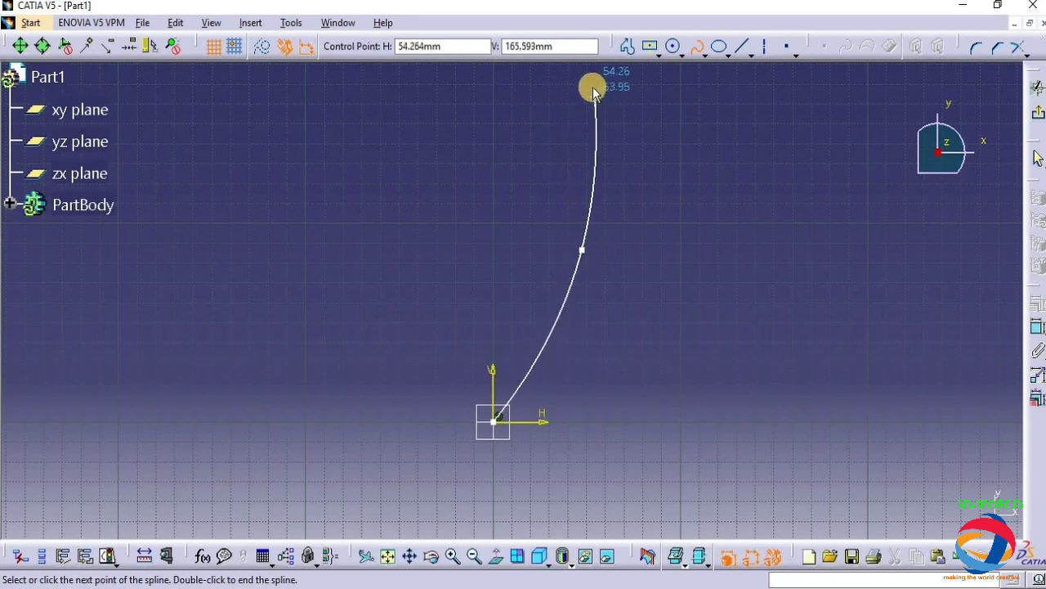
pyautogui.moveTo(584, 110)
pyautogui.mouseDown(button='middle')
pyautogui.moveTo(565, 112)
pyautogui.moveTo(574, 117)
pyautogui.mouseUp(button='middle')
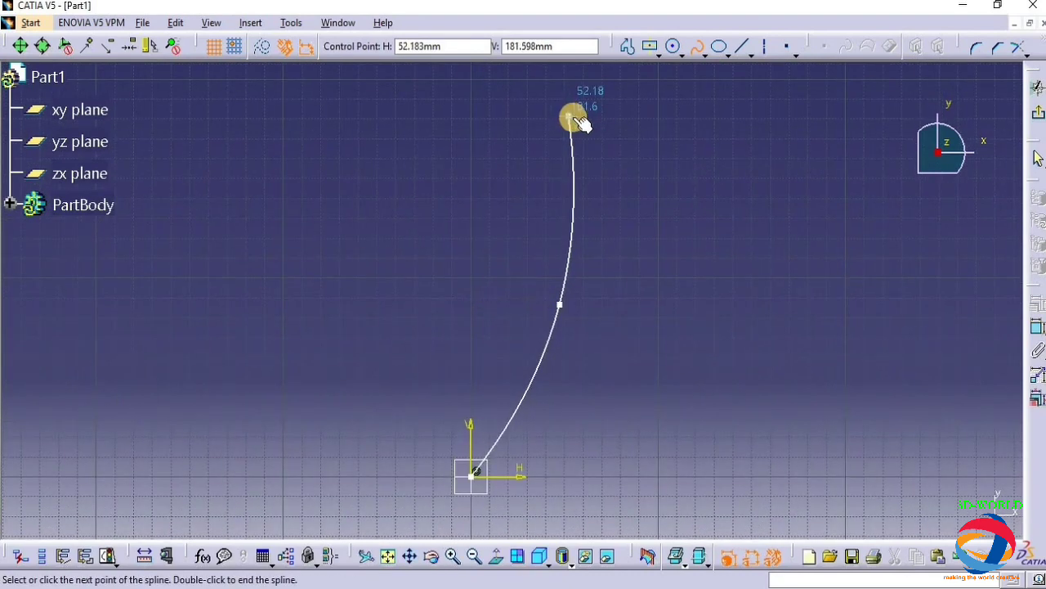
pyautogui.click(573, 117)
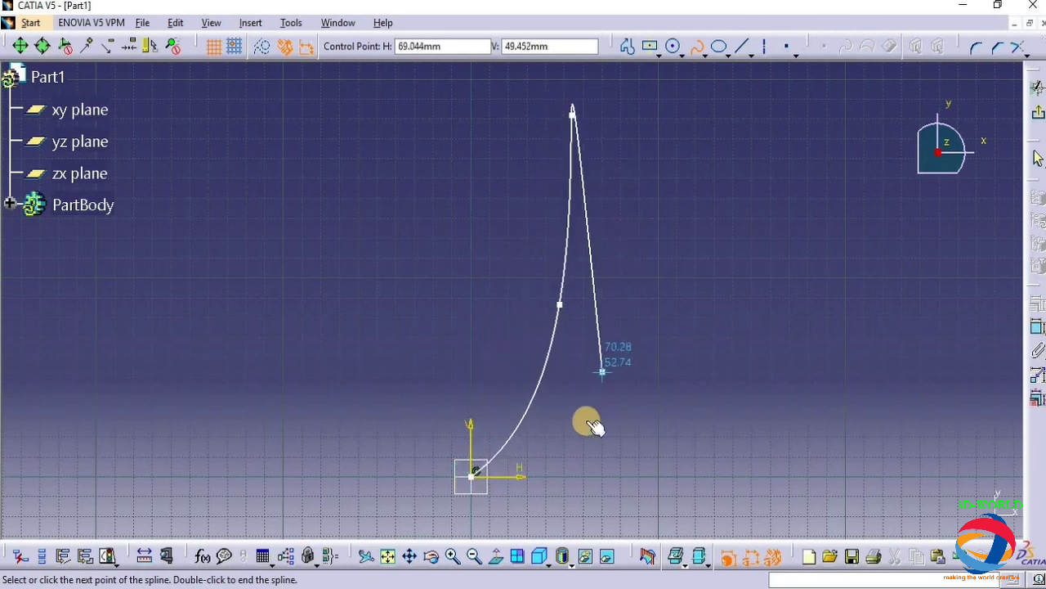
# Continue the spline down the bowl's outer side, through a narrow stem, and end it flaring outward about 94 mm below the origin.
pyautogui.click(533, 460)
pyautogui.moveTo(549, 498); pyautogui.dragTo(543, 278, button='middle')
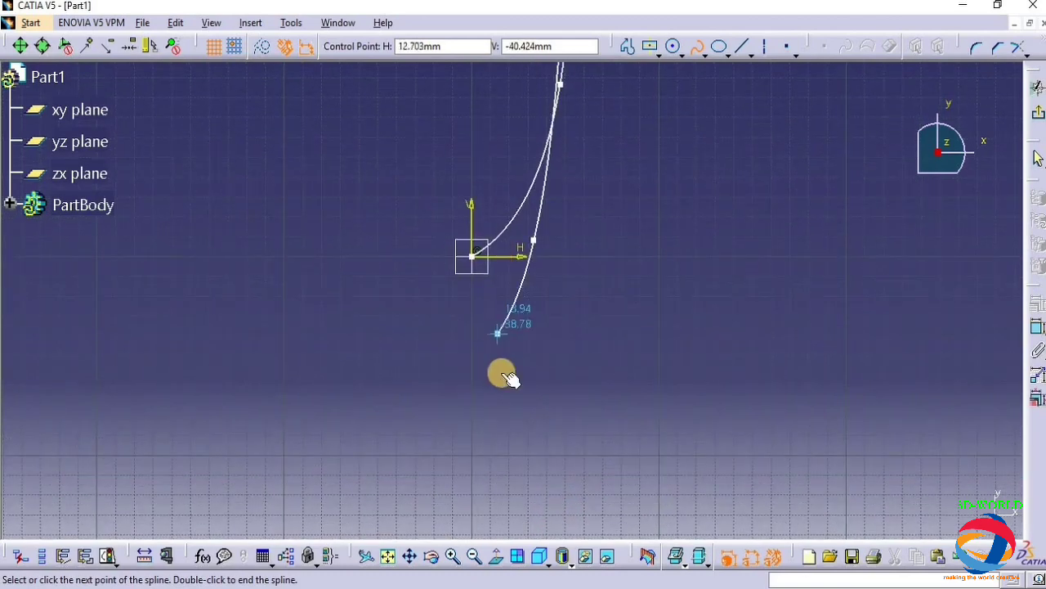
pyautogui.click(507, 302)
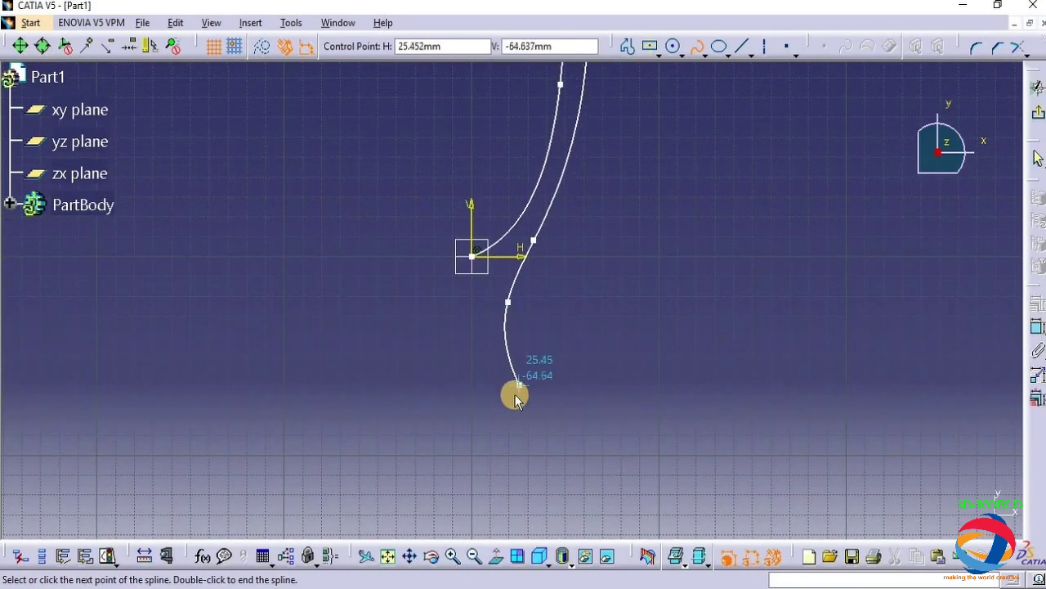
pyautogui.click(514, 394)
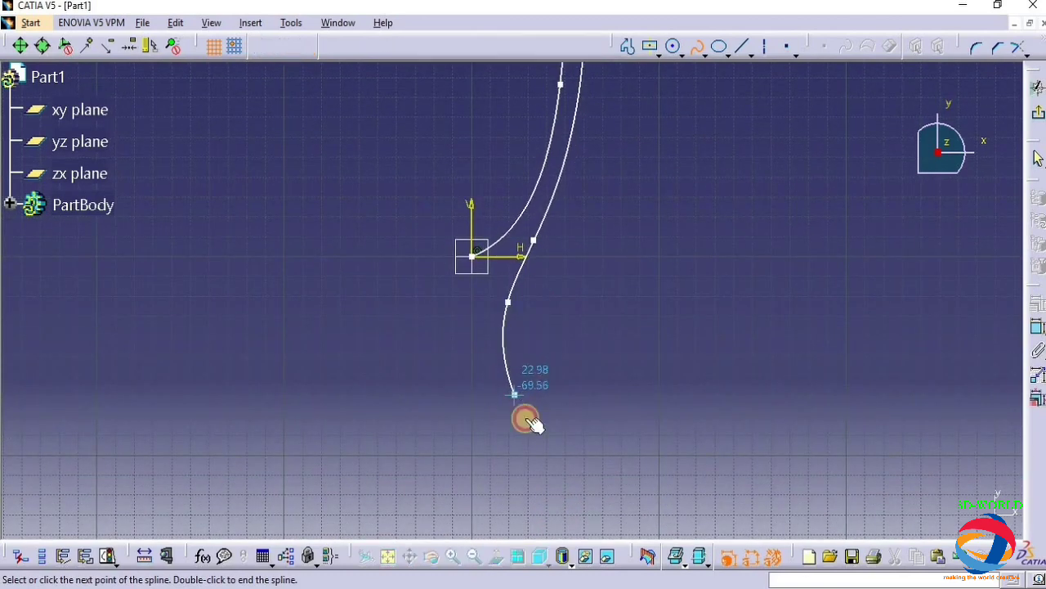
pyautogui.click(575, 443)
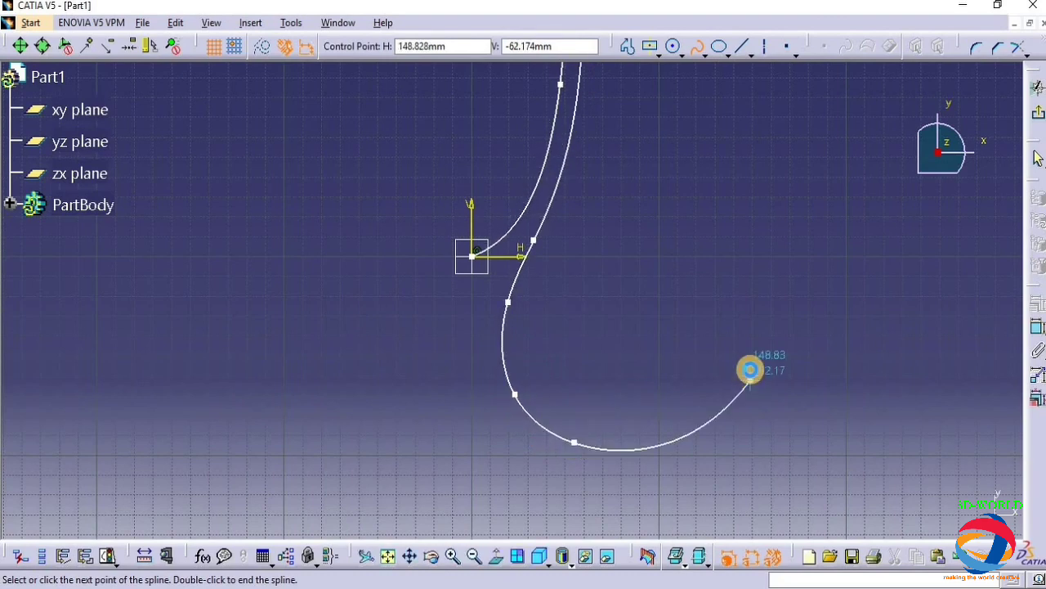
pyautogui.press('Escape')
# Move the middle control point of the bowl's inner wall outward, closer to the outer curve, to thin the wall.
pyautogui.moveTo(741, 398)
pyautogui.mouseDown(button='middle')
pyautogui.moveTo(736, 428)
pyautogui.moveTo(727, 344)
pyautogui.moveTo(696, 371)
pyautogui.moveTo(495, 409)
pyautogui.mouseUp(button='middle')
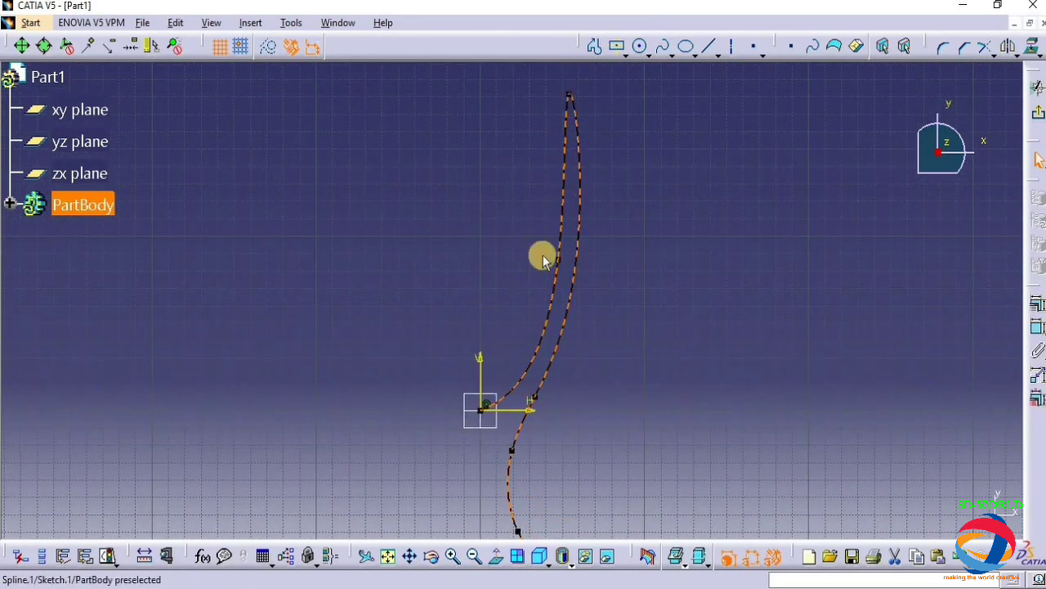
pyautogui.click(679, 300)
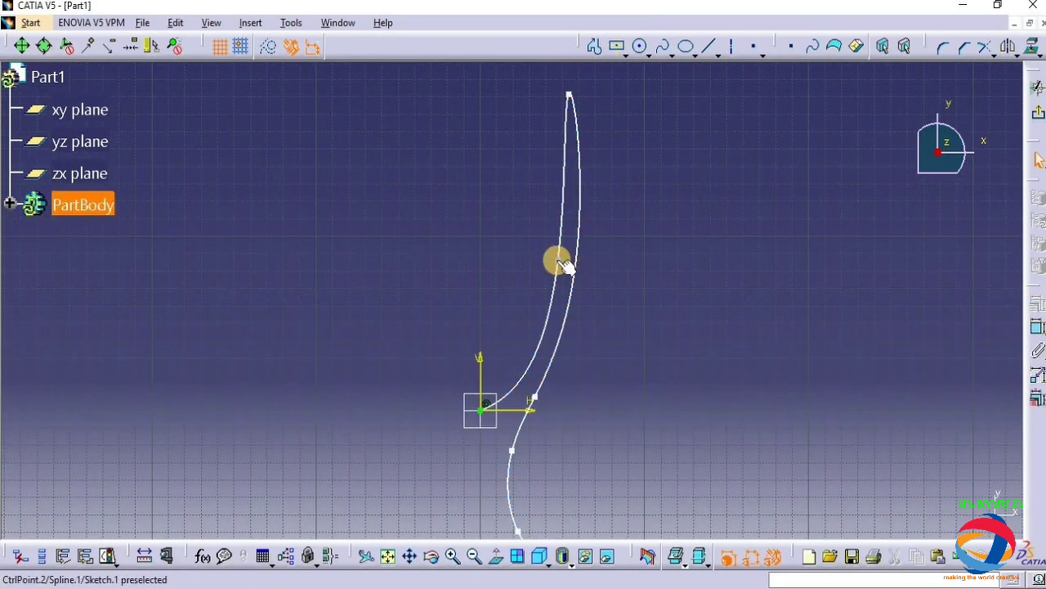
pyautogui.moveTo(557, 260); pyautogui.dragTo(569, 263)
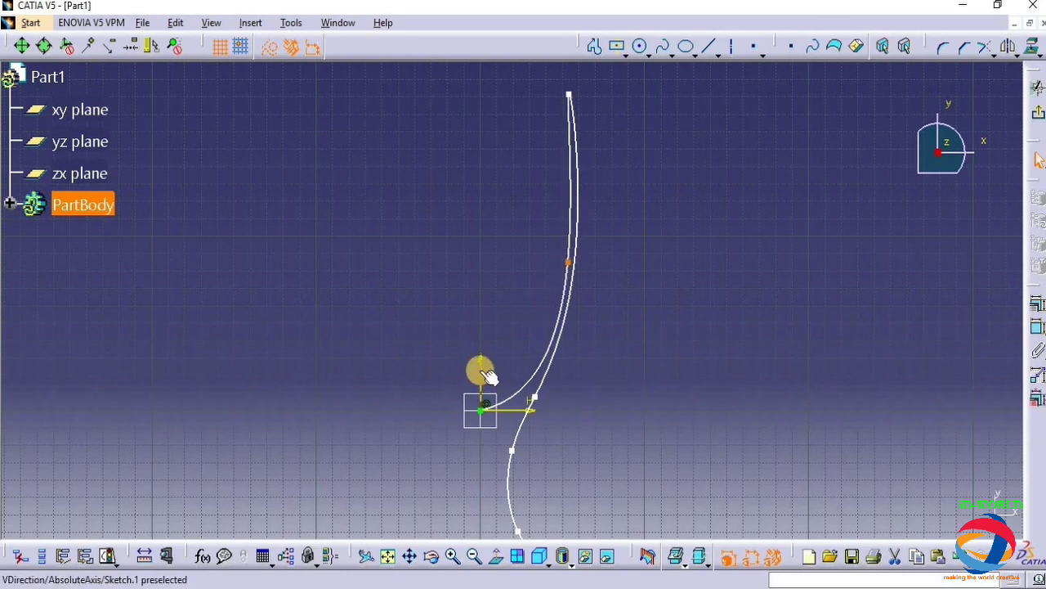
# Close the profile from the spline's lower end with a foot edge about 8 mm high, a base about 68 mm long and a vertical line to the origin.
pyautogui.moveTo(636, 357); pyautogui.dragTo(646, 312, button='middle')
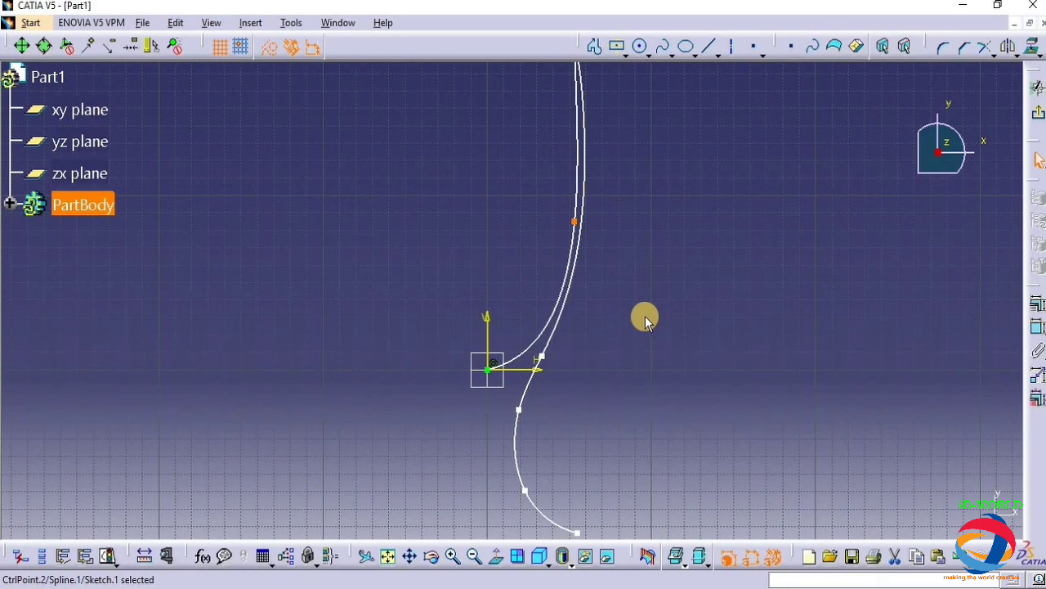
pyautogui.moveTo(659, 384); pyautogui.dragTo(649, 269, button='middle')
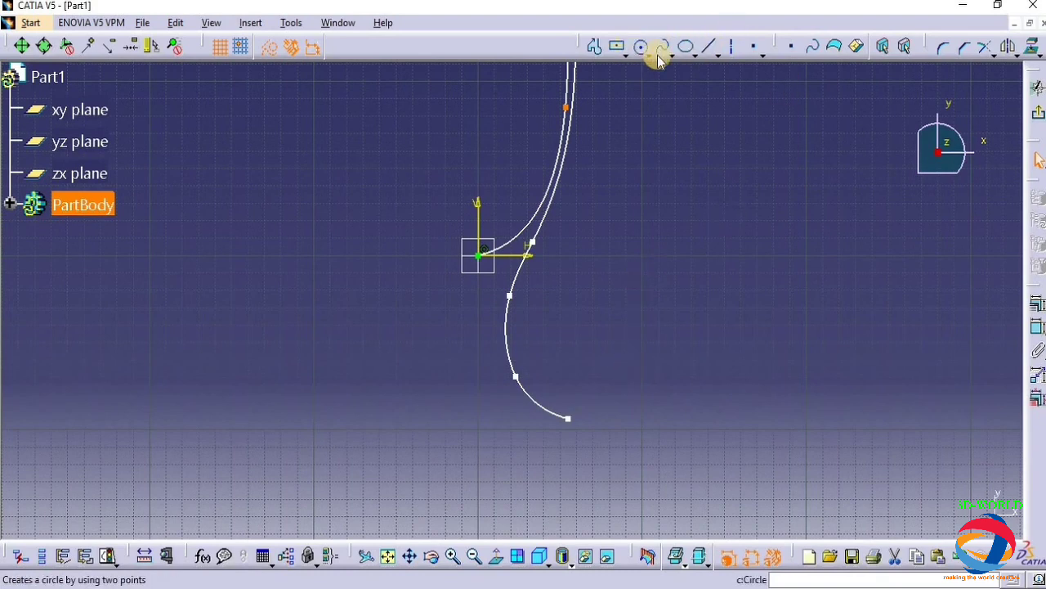
pyautogui.click(596, 50)
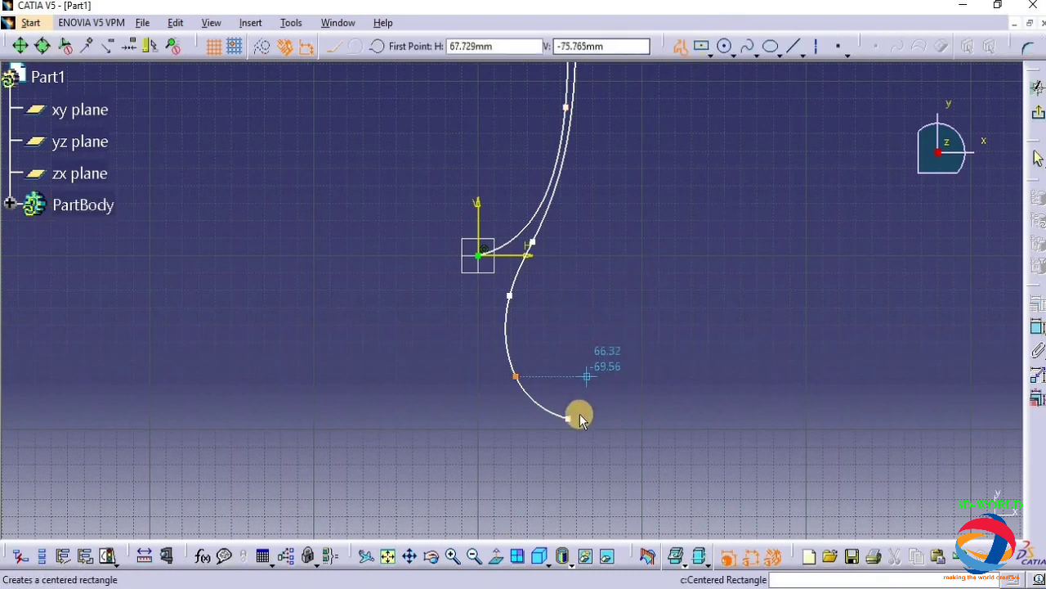
pyautogui.click(568, 418)
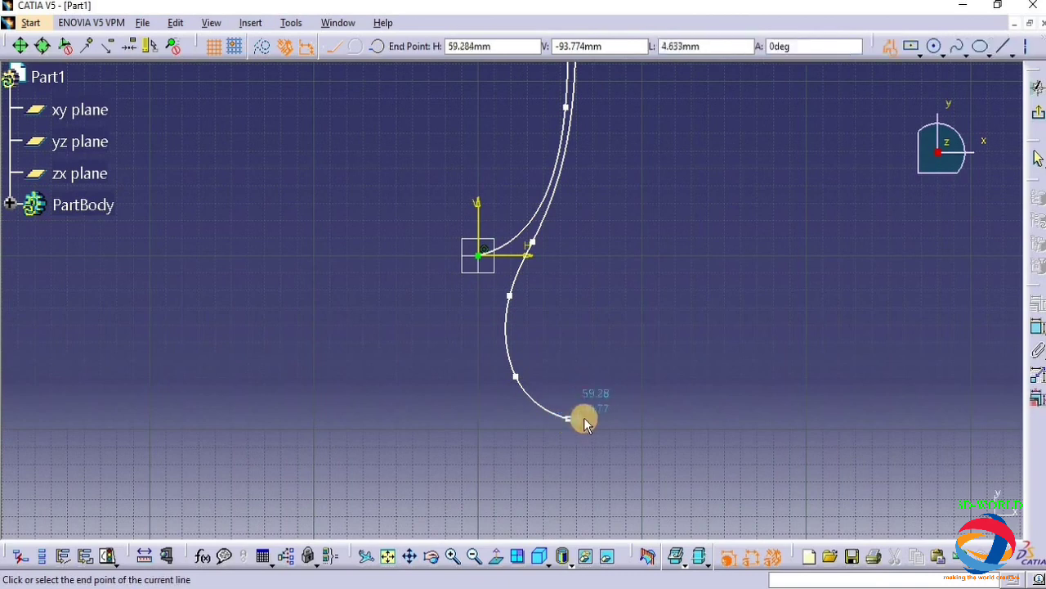
pyautogui.click(585, 415)
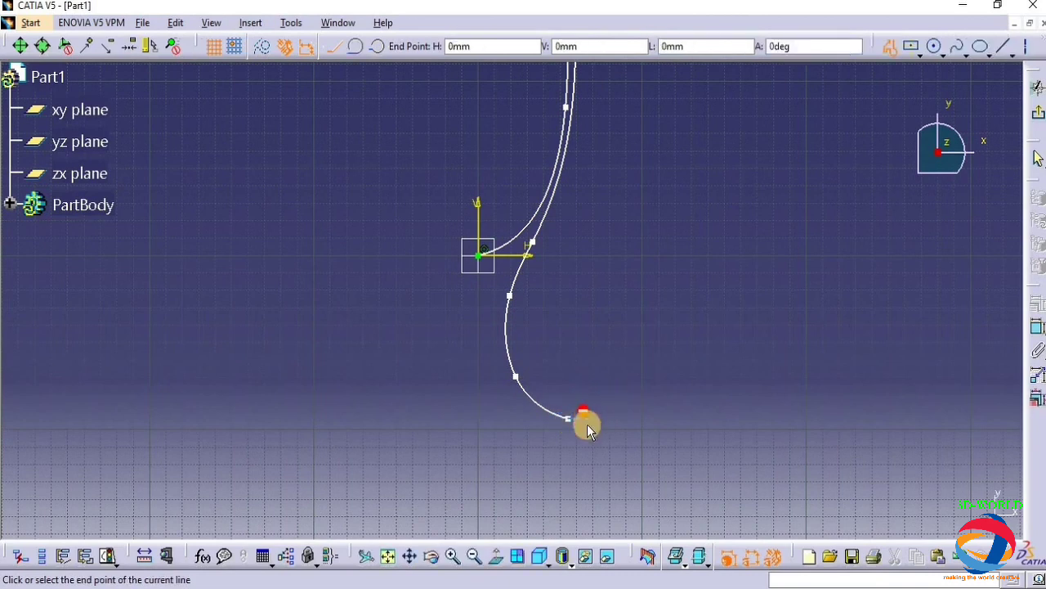
pyautogui.click(588, 430)
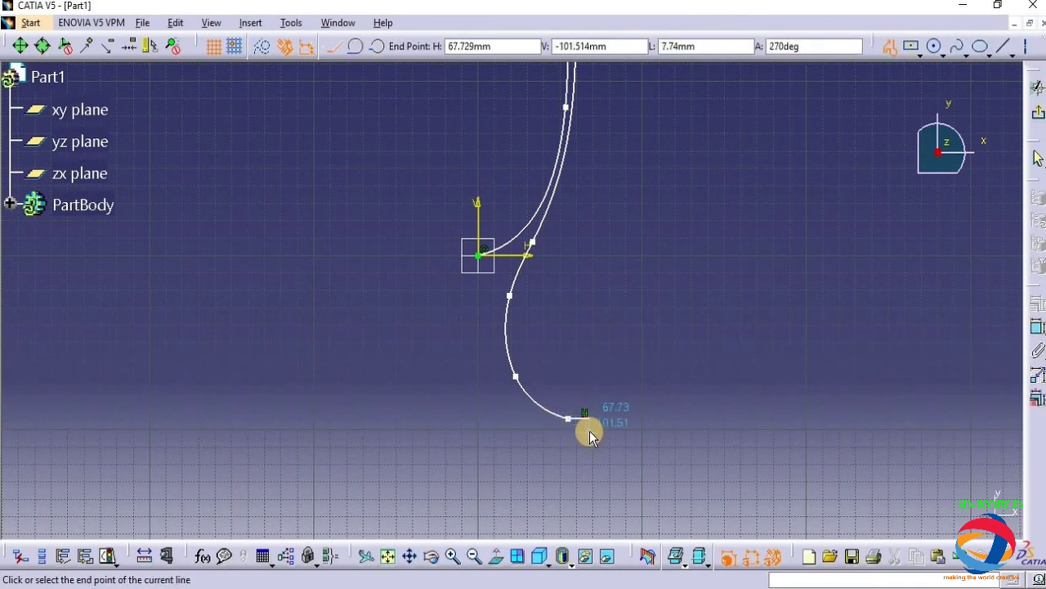
pyautogui.click(478, 431)
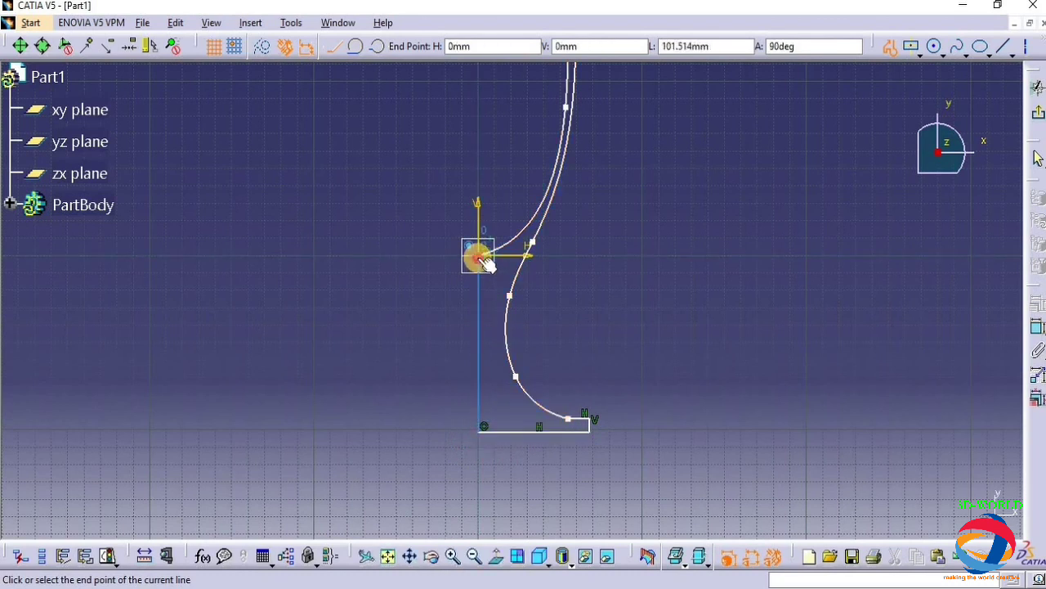
pyautogui.click(481, 256)
pyautogui.press('Escape')
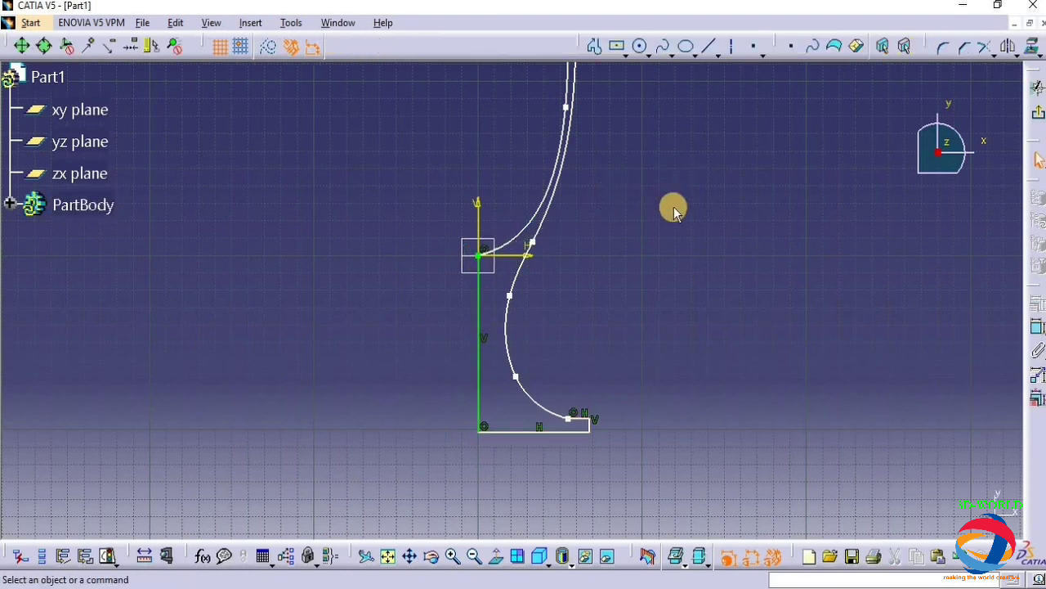
# Exit the sketch and revolve the profile 360 degrees as a Shaft around its vertical line.
pyautogui.moveTo(672, 210); pyautogui.dragTo(675, 311, button='middle')
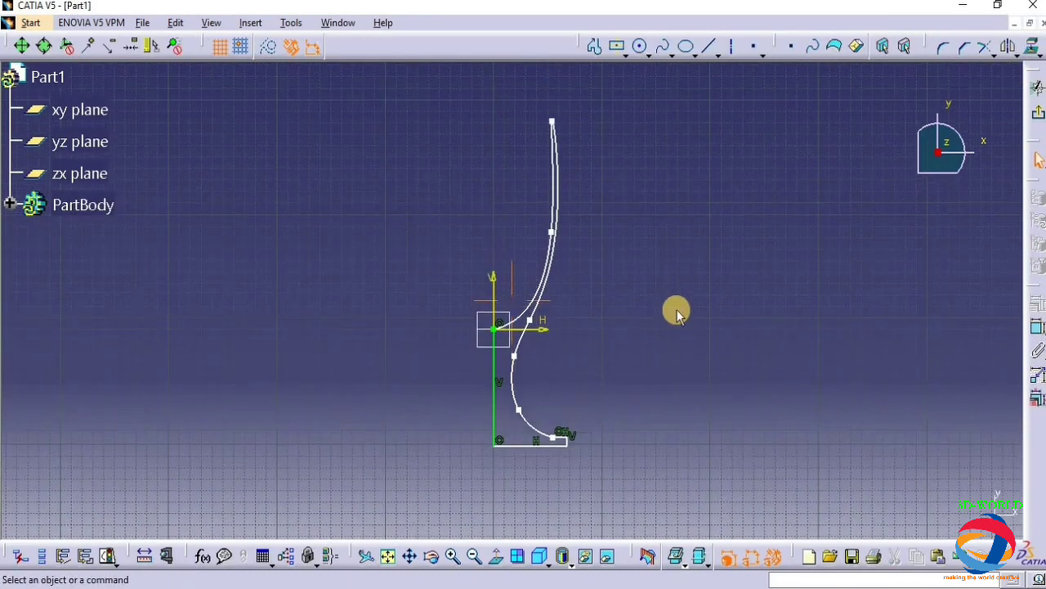
pyautogui.click(1034, 113)
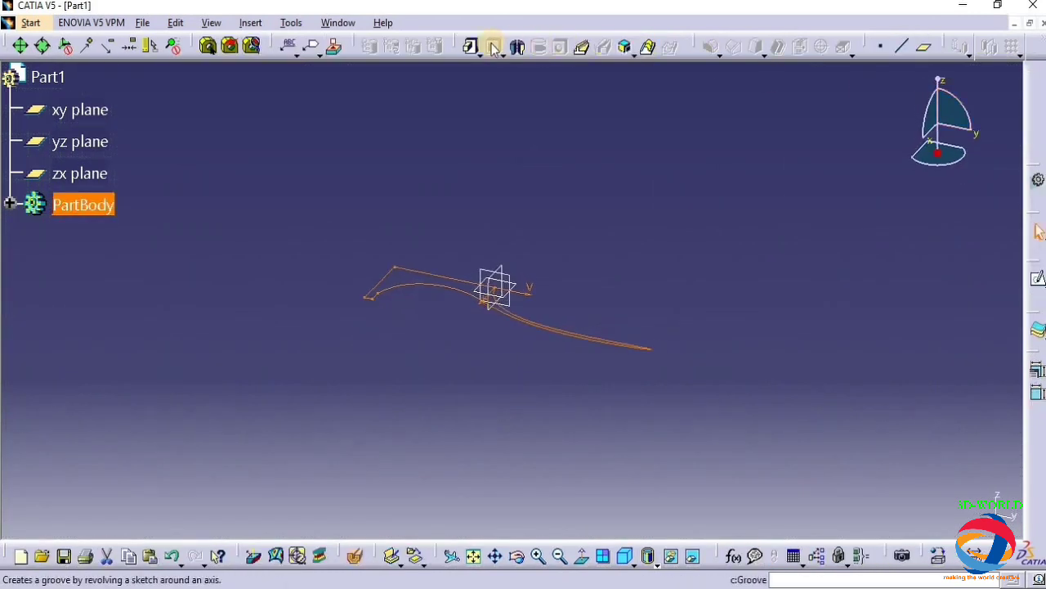
pyautogui.click(518, 46)
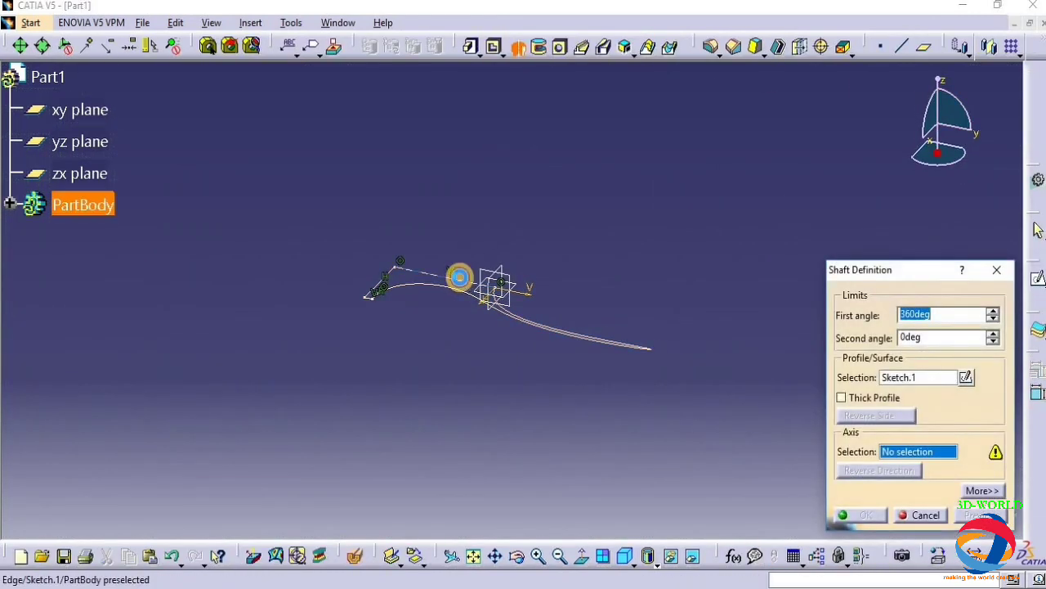
pyautogui.click(459, 278)
pyautogui.click(878, 521)
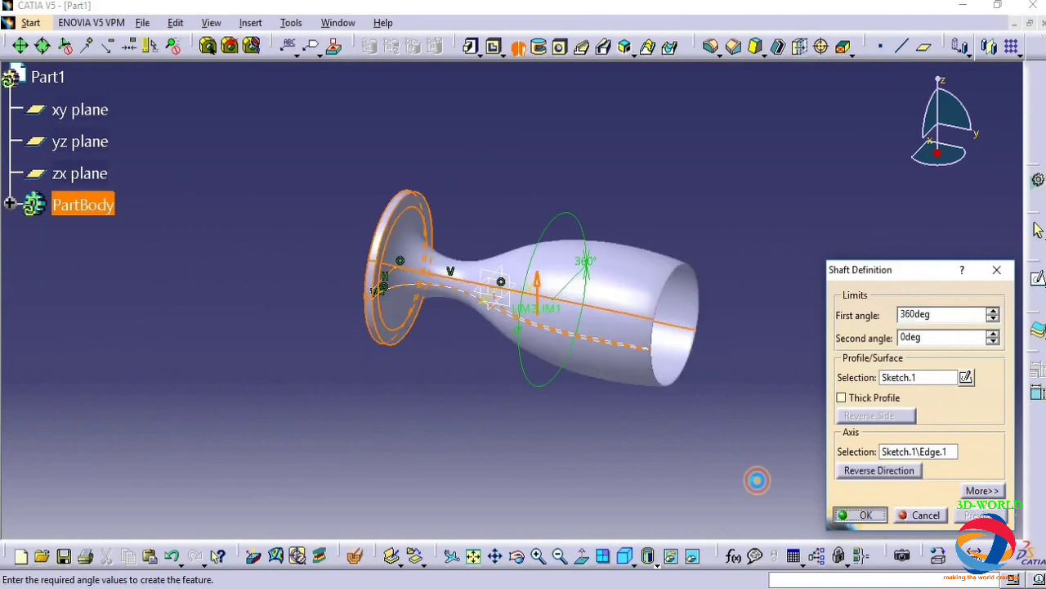
pyautogui.moveTo(463, 465); pyautogui.dragTo(789, 390, button='middle')
pyautogui.click(753, 385)
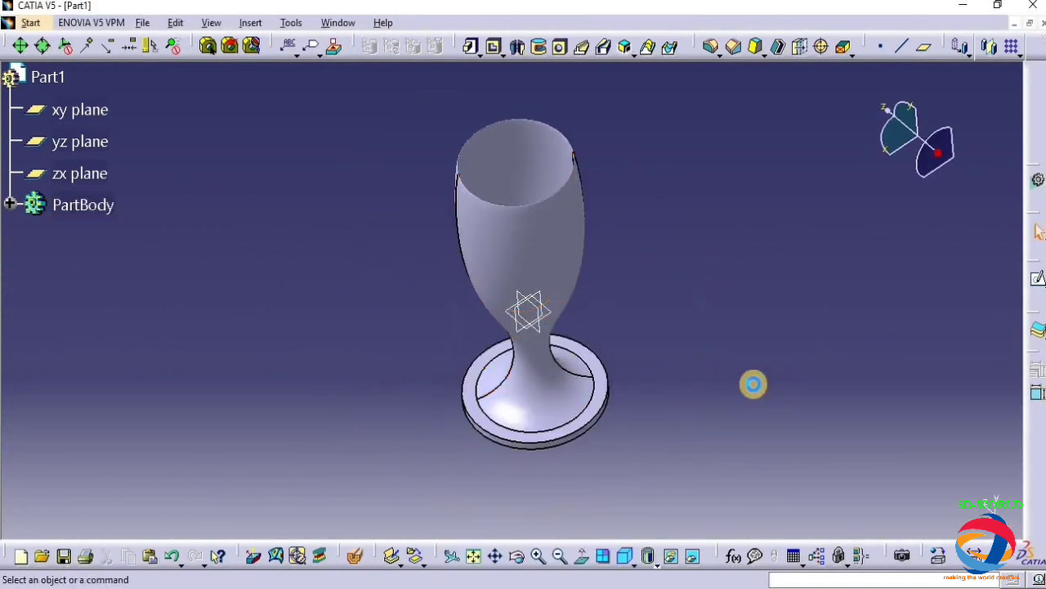
# Reopen the shaft's sketch and move the two stem control points closer to the vertical axis to slim the stem.
pyautogui.moveTo(525, 540); pyautogui.dragTo(689, 546)
pyautogui.moveTo(547, 457)
pyautogui.mouseDown()
pyautogui.moveTo(553, 367)
pyautogui.moveTo(449, 446)
pyautogui.moveTo(554, 458)
pyautogui.mouseUp()
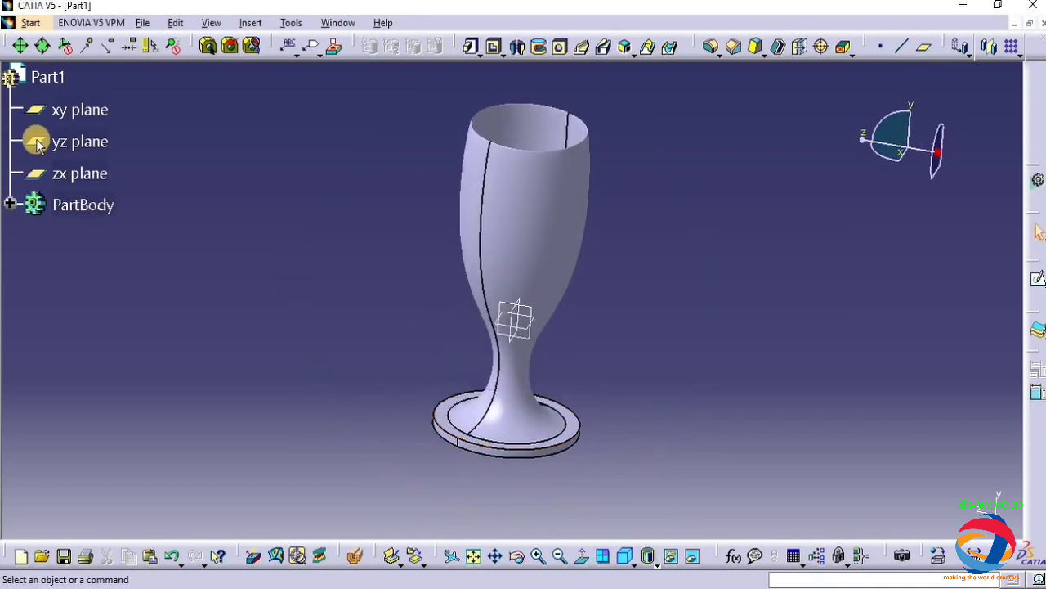
pyautogui.click(9, 204)
pyautogui.click(114, 271)
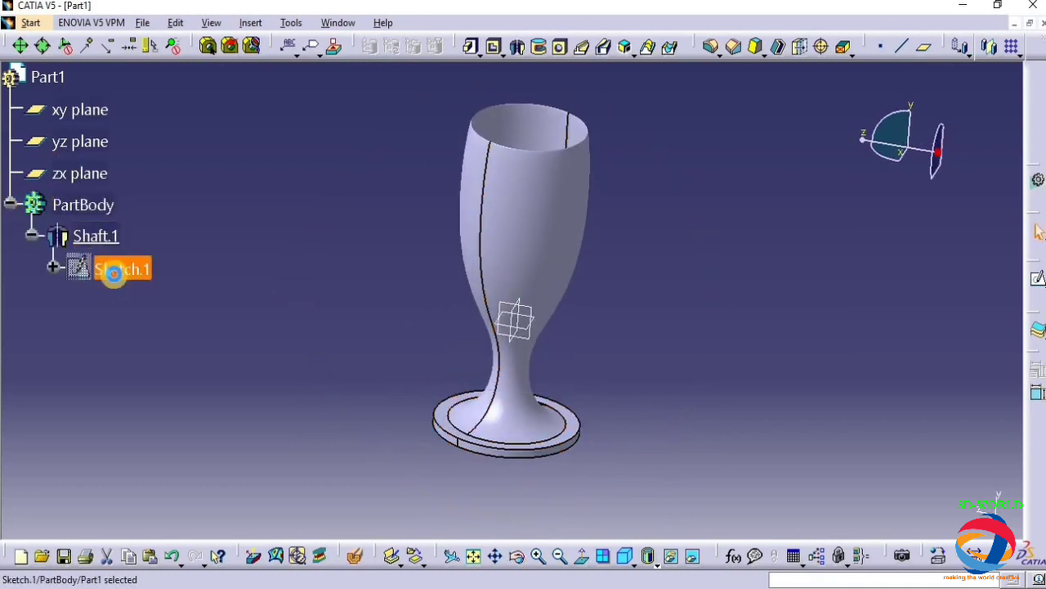
pyautogui.doubleClick(114, 271)
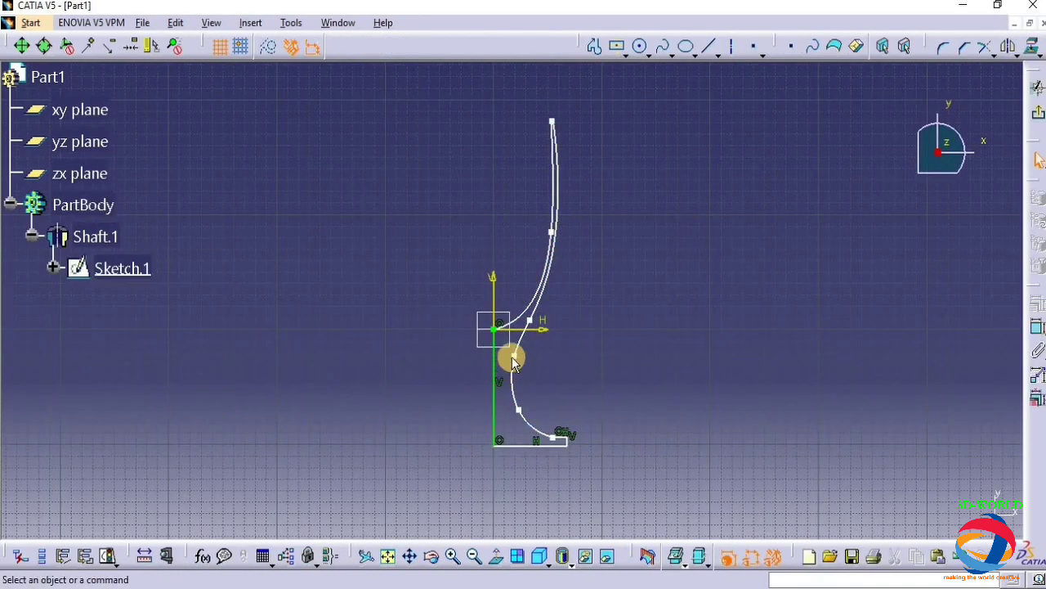
pyautogui.moveTo(512, 357); pyautogui.dragTo(505, 357)
pyautogui.moveTo(514, 412); pyautogui.dragTo(506, 415)
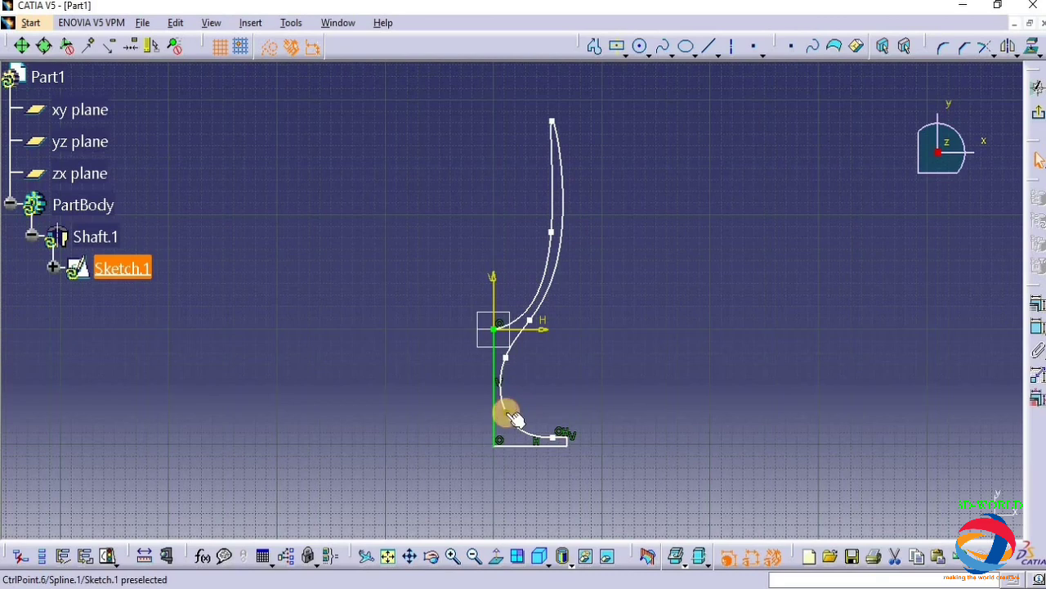
# Replace the foot's short vertical edge with a Corner of about 4 mm radius, and exit the sketch.
pyautogui.click(508, 414)
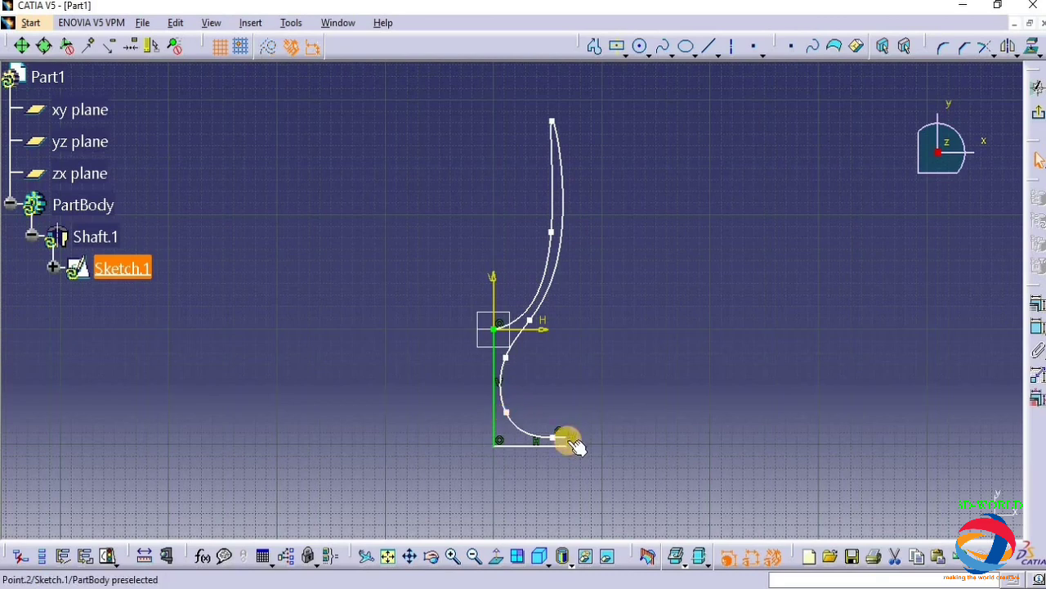
pyautogui.click(637, 349)
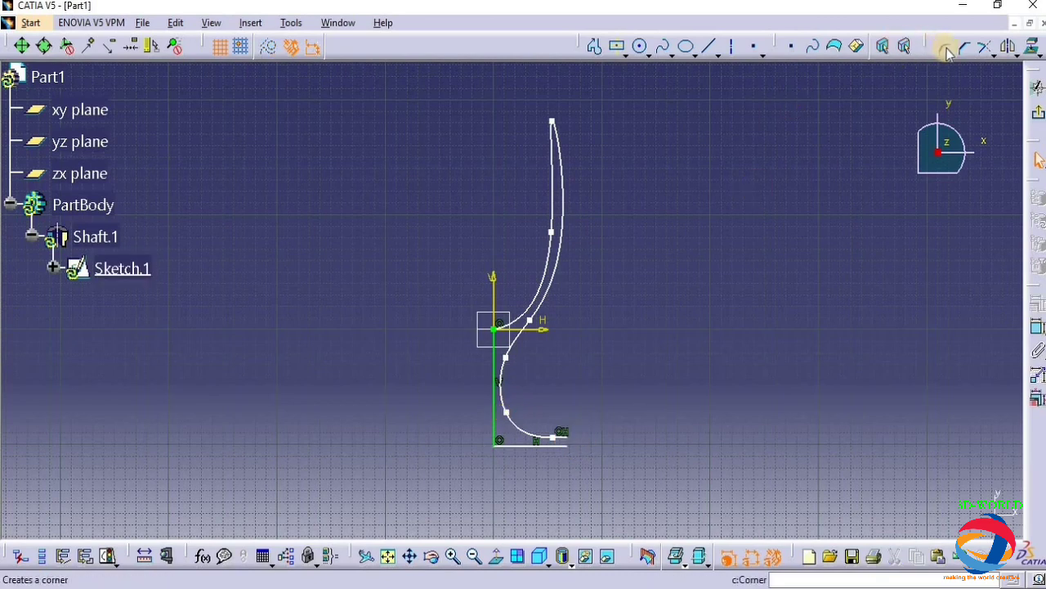
pyautogui.click(905, 46)
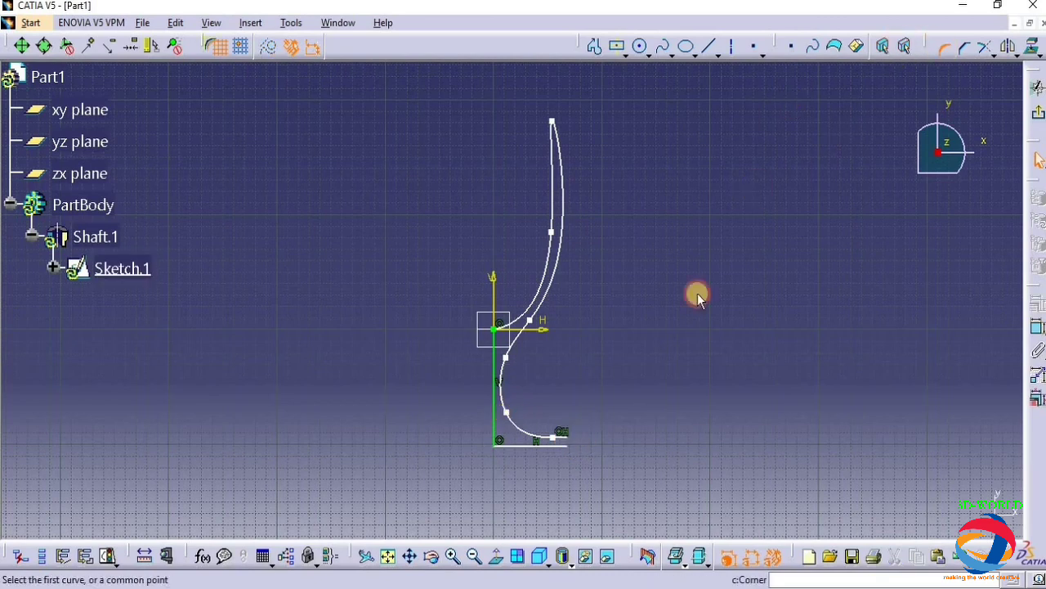
pyautogui.click(566, 442)
pyautogui.click(567, 450)
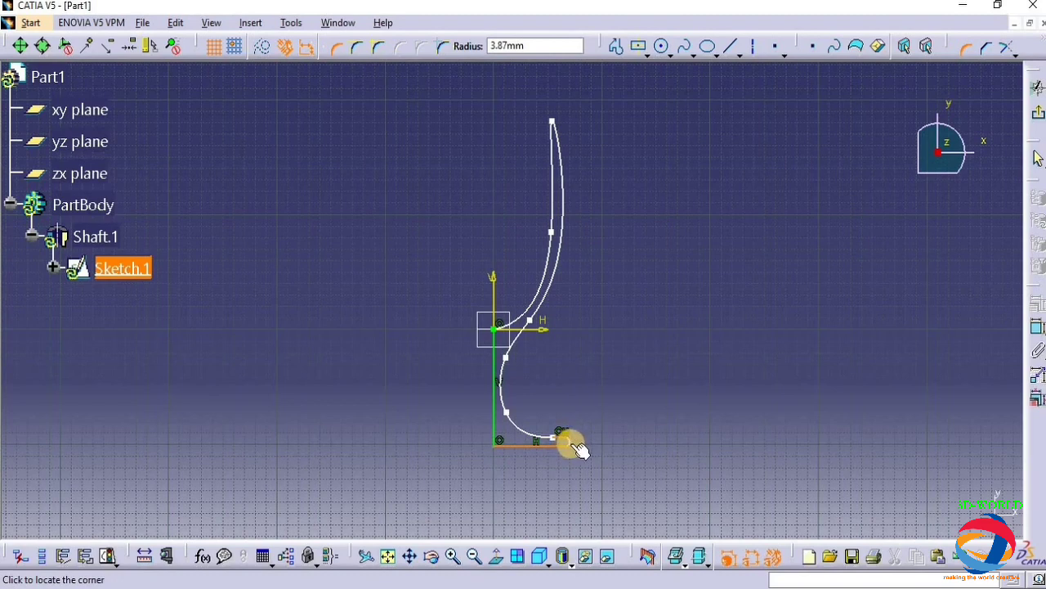
pyautogui.click(577, 444)
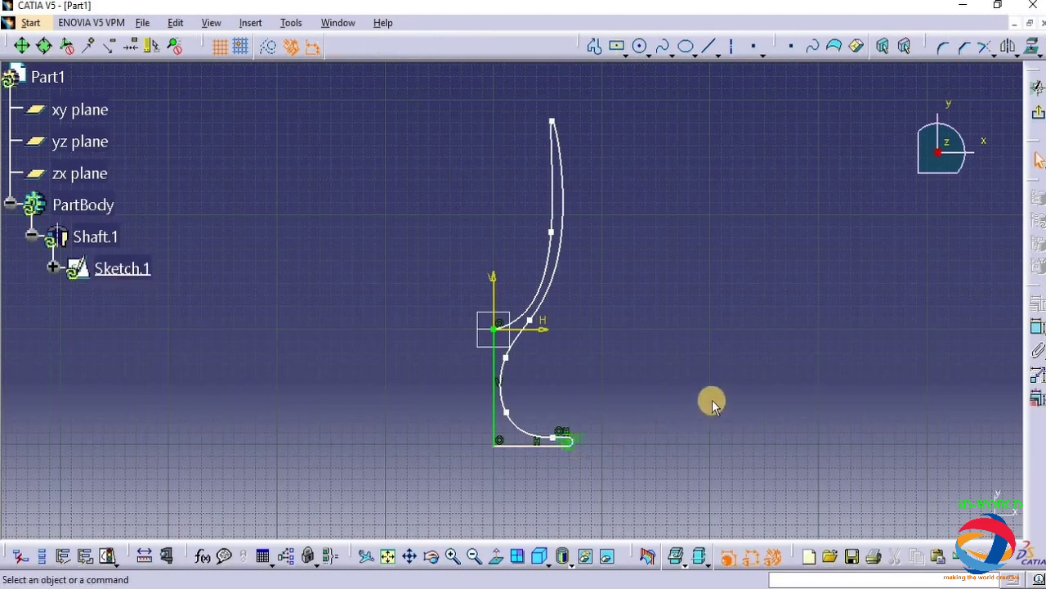
pyautogui.click(1039, 88)
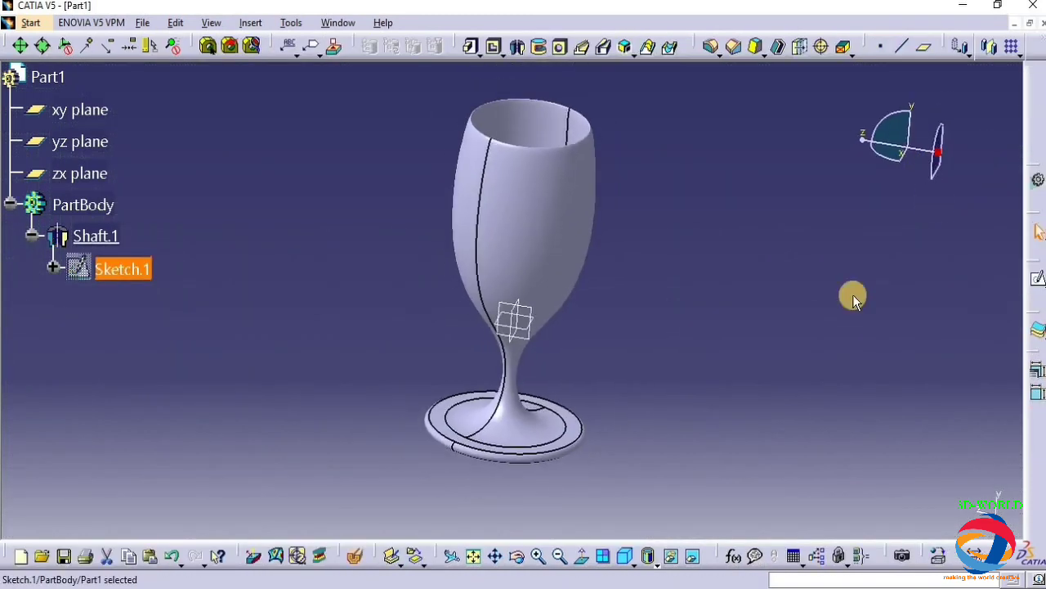
# Reopen the shaft's sketch and move the rim control point inward, closer to the vertical axis, to narrow the glass opening.
pyautogui.click(516, 556)
pyautogui.moveTo(545, 502)
pyautogui.mouseDown()
pyautogui.moveTo(583, 335)
pyautogui.moveTo(485, 423)
pyautogui.moveTo(666, 388)
pyautogui.moveTo(670, 463)
pyautogui.moveTo(483, 367)
pyautogui.moveTo(542, 224)
pyautogui.moveTo(577, 376)
pyautogui.moveTo(493, 371)
pyautogui.moveTo(699, 464)
pyautogui.moveTo(416, 253)
pyautogui.moveTo(597, 401)
pyautogui.moveTo(399, 377)
pyautogui.moveTo(603, 299)
pyautogui.moveTo(460, 523)
pyautogui.moveTo(567, 339)
pyautogui.moveTo(530, 579)
pyautogui.moveTo(621, 301)
pyautogui.moveTo(509, 434)
pyautogui.moveTo(502, 166)
pyautogui.moveTo(667, 445)
pyautogui.moveTo(467, 406)
pyautogui.moveTo(663, 532)
pyautogui.moveTo(411, 161)
pyautogui.moveTo(511, 517)
pyautogui.moveTo(460, 479)
pyautogui.moveTo(577, 491)
pyautogui.moveTo(632, 521)
pyautogui.moveTo(631, 492)
pyautogui.moveTo(673, 496)
pyautogui.moveTo(518, 557)
pyautogui.mouseUp()
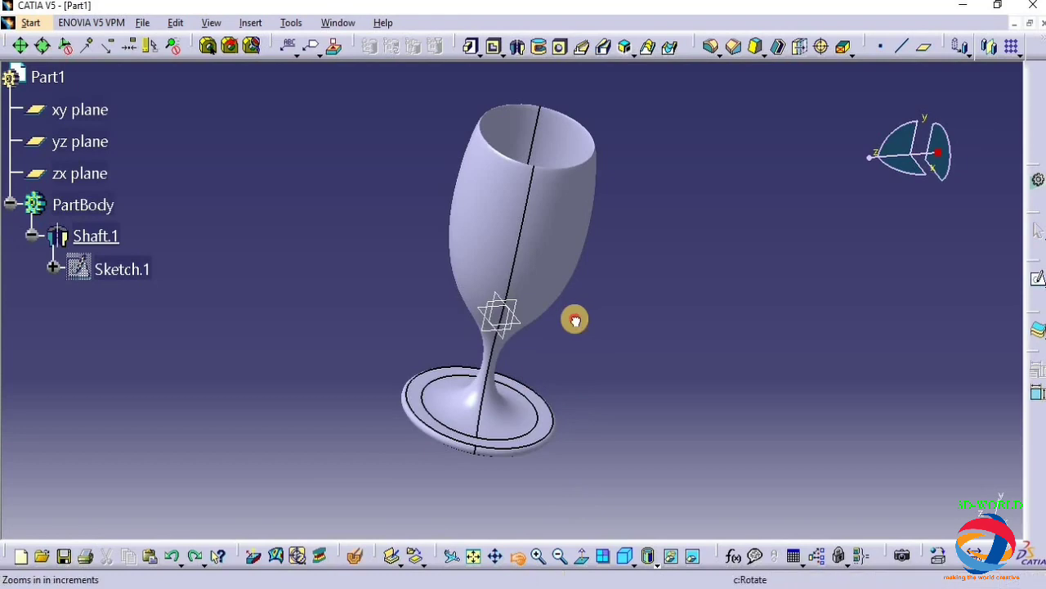
pyautogui.moveTo(572, 320); pyautogui.dragTo(513, 420)
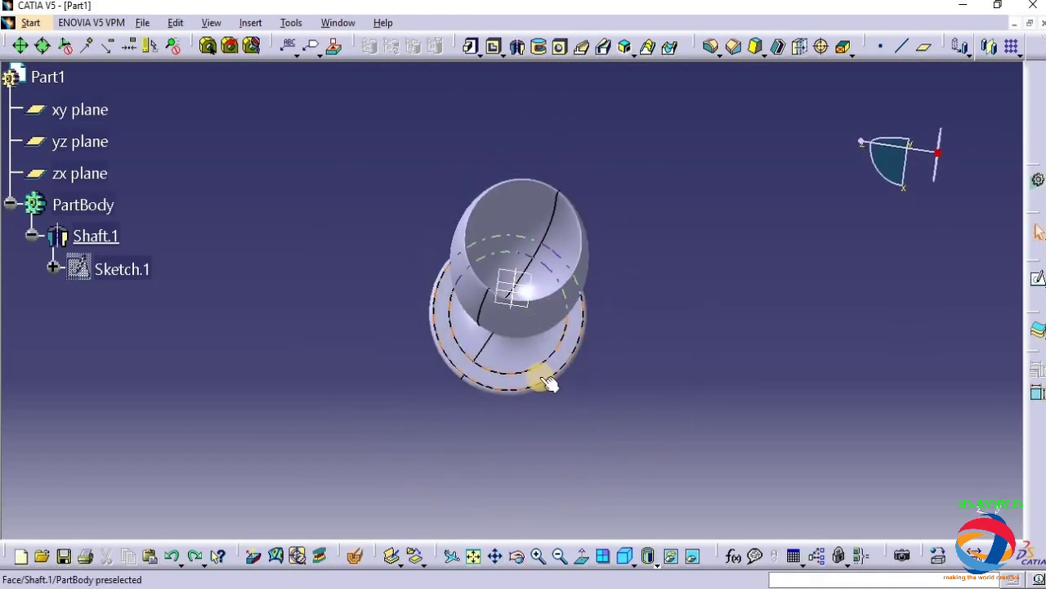
pyautogui.moveTo(520, 555); pyautogui.dragTo(497, 461)
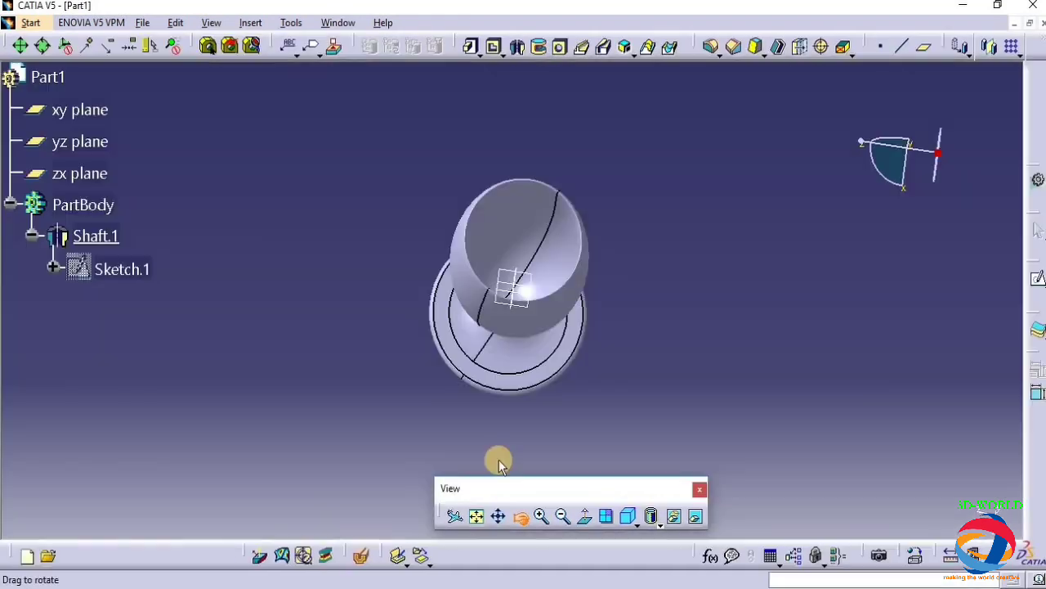
pyautogui.moveTo(539, 543)
pyautogui.mouseDown()
pyautogui.moveTo(541, 556)
pyautogui.moveTo(495, 422)
pyautogui.moveTo(509, 386)
pyautogui.mouseUp()
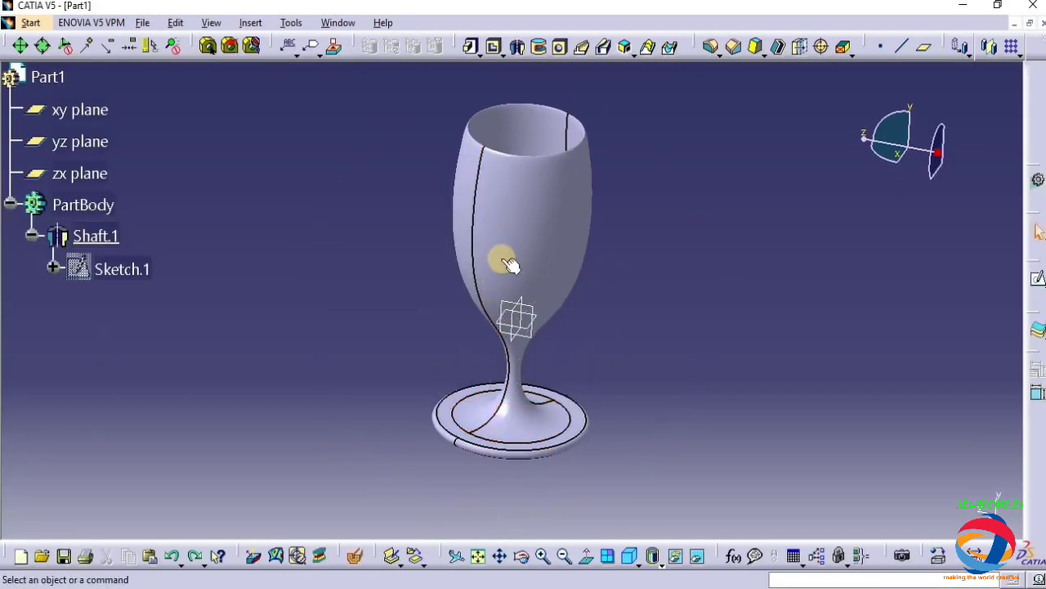
pyautogui.doubleClick(99, 269)
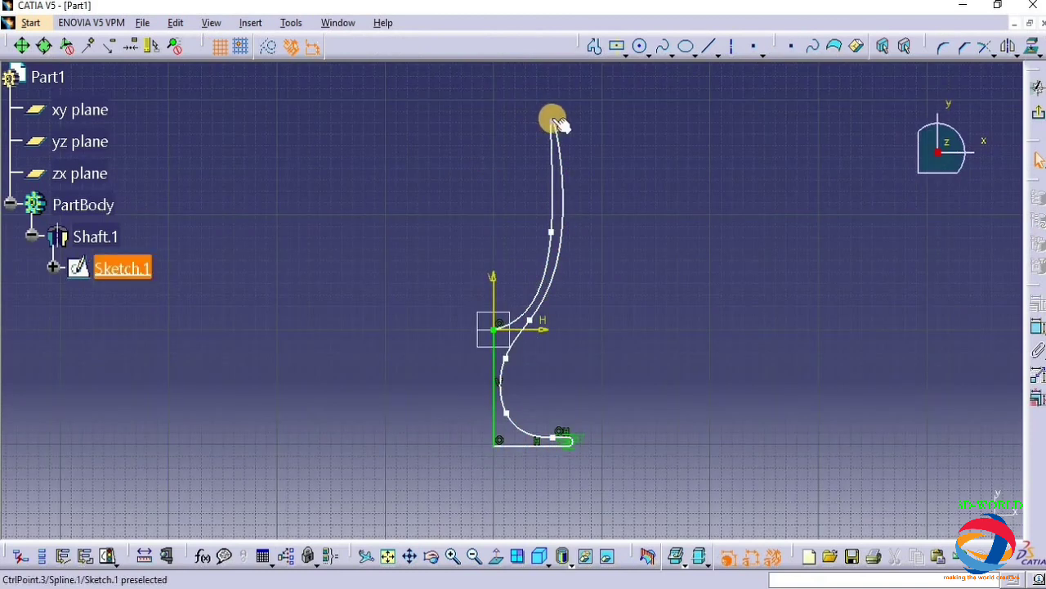
pyautogui.click(557, 234)
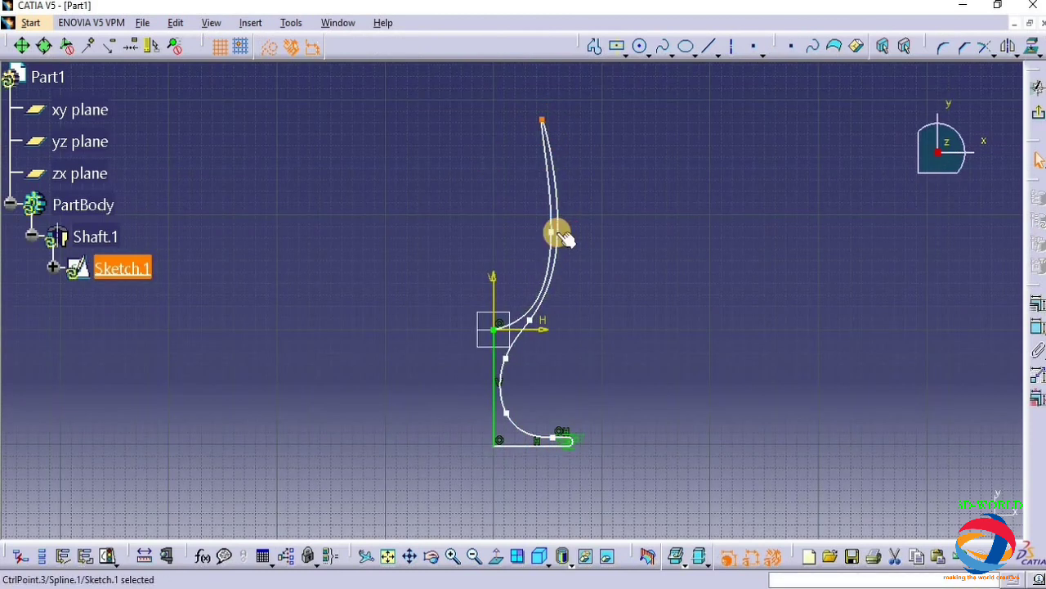
pyautogui.click(559, 234)
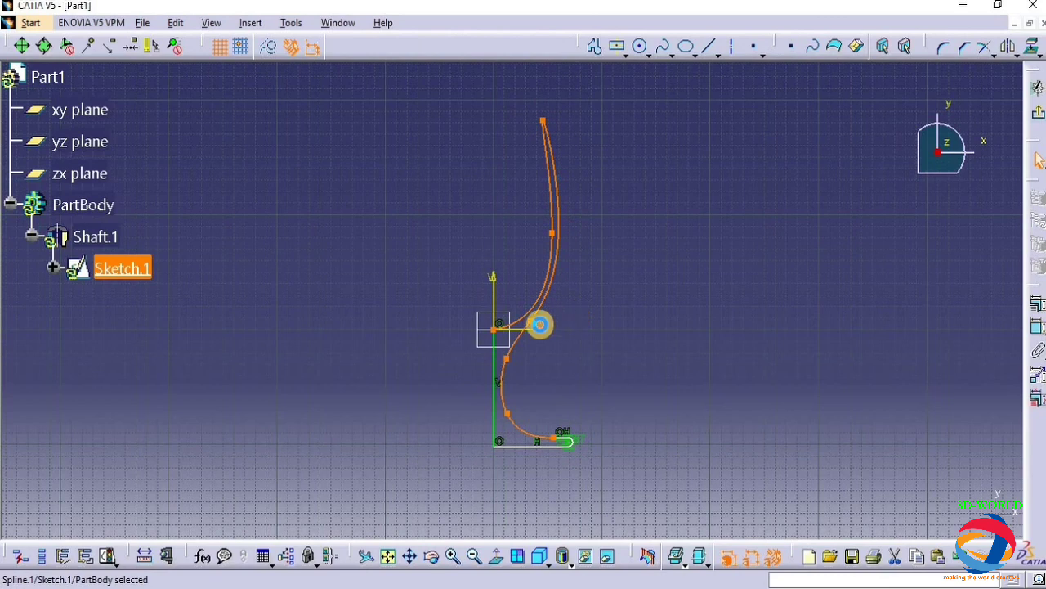
# Move the bowl's lower control point and the inner wall's middle point outward to widen the bowl, and exit the sketch.
pyautogui.click(533, 321)
pyautogui.moveTo(540, 325); pyautogui.dragTo(558, 236)
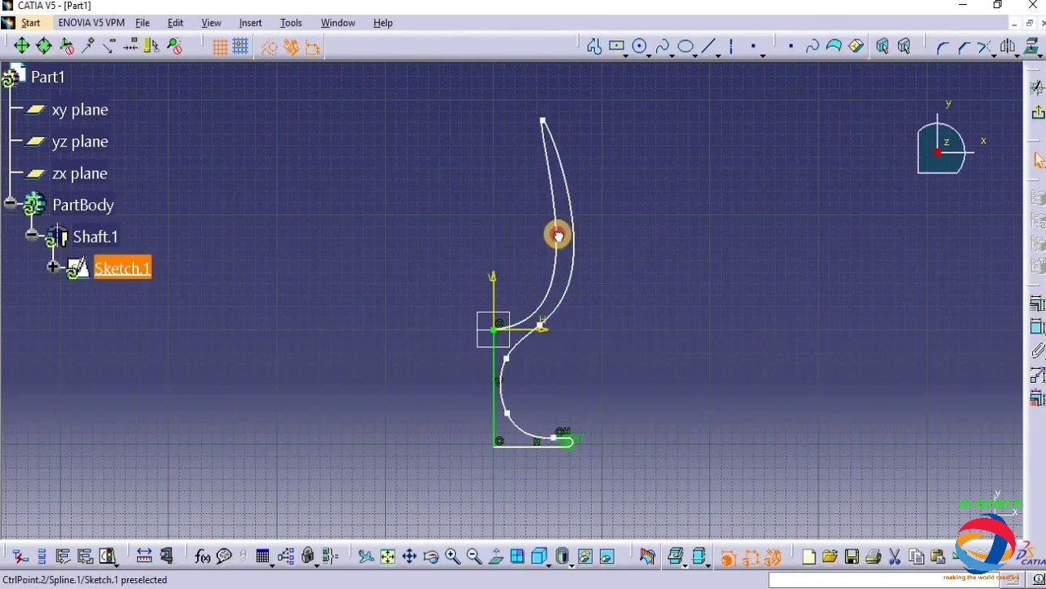
pyautogui.click(565, 241)
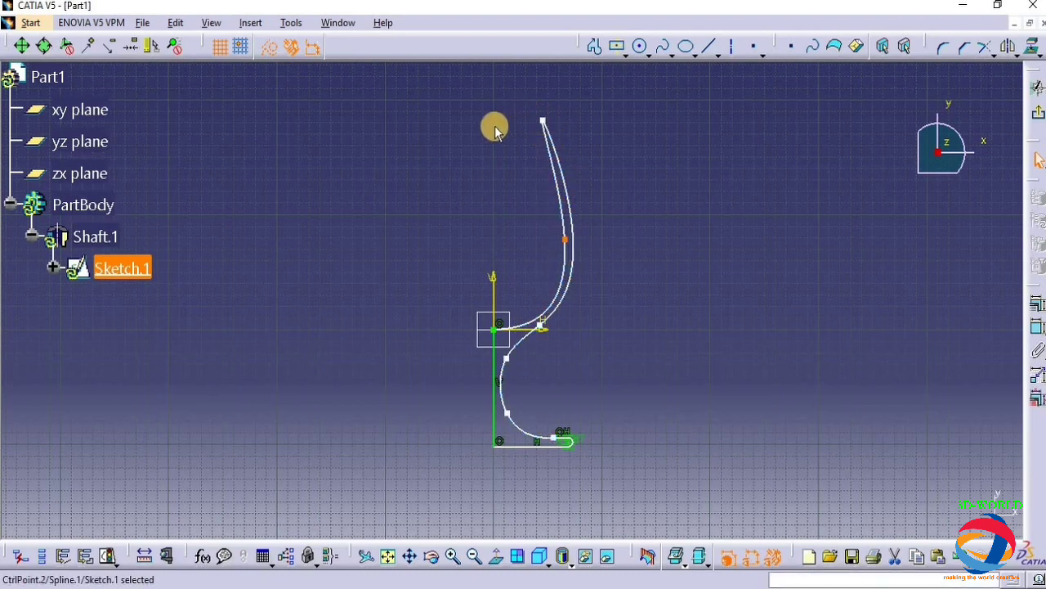
pyautogui.click(1039, 117)
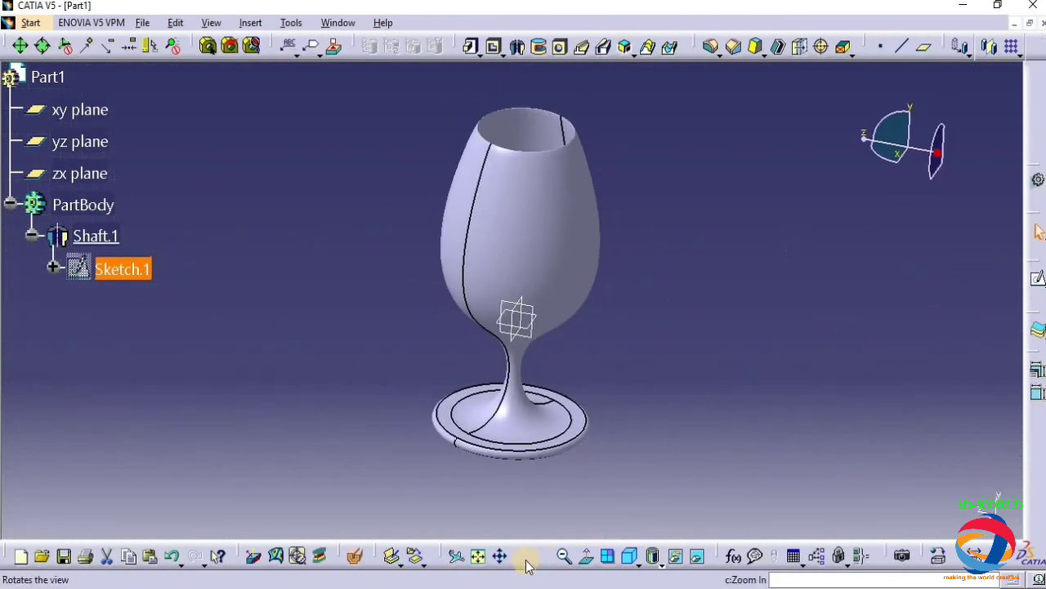
# Reopen the shaft's sketch, move the two stem control points away from the vertical axis to thicken the stem, and exit the sketch.
pyautogui.click(520, 552)
pyautogui.moveTo(573, 238); pyautogui.dragTo(525, 206)
pyautogui.click(553, 417)
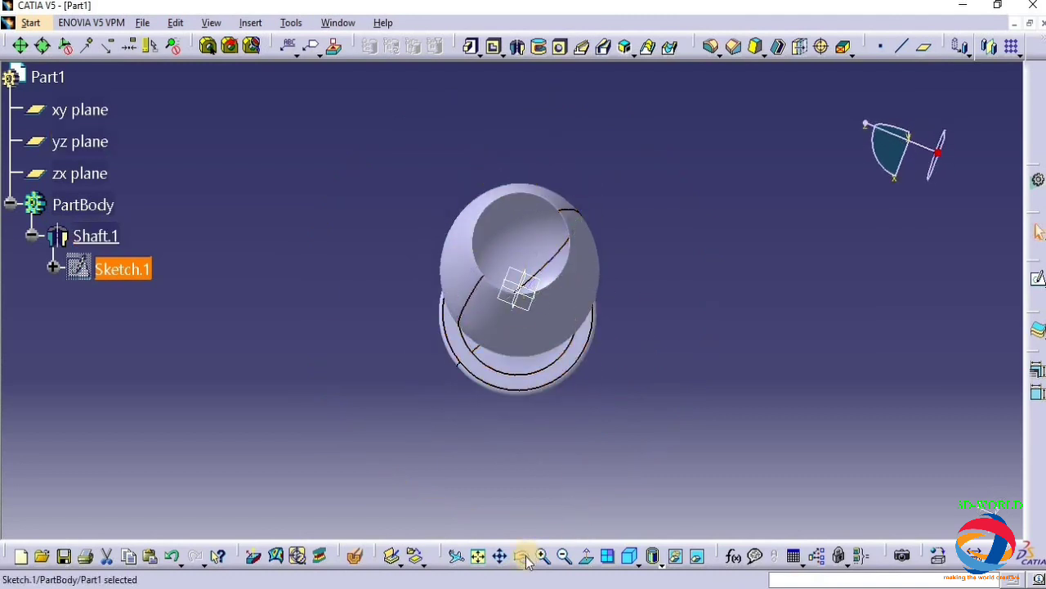
pyautogui.moveTo(528, 509); pyautogui.dragTo(483, 311)
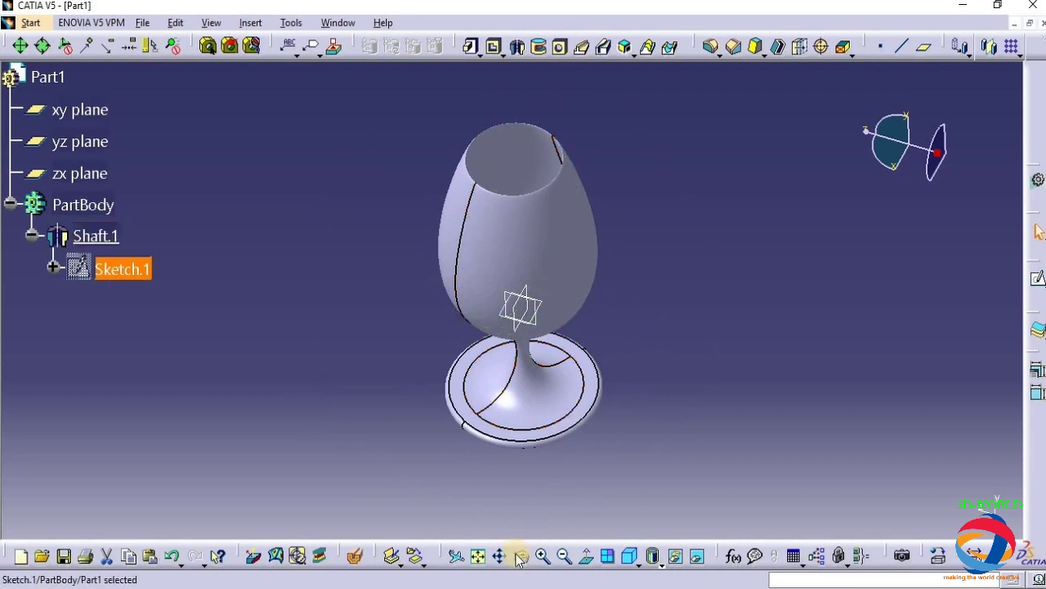
pyautogui.moveTo(506, 458); pyautogui.dragTo(497, 386)
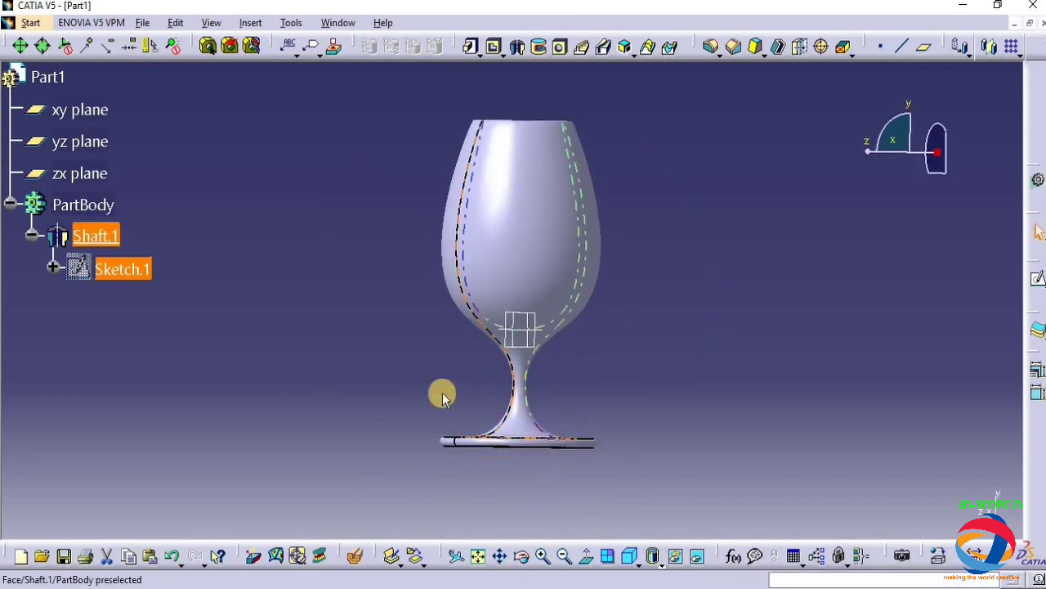
pyautogui.click(123, 272)
pyautogui.doubleClick(115, 268)
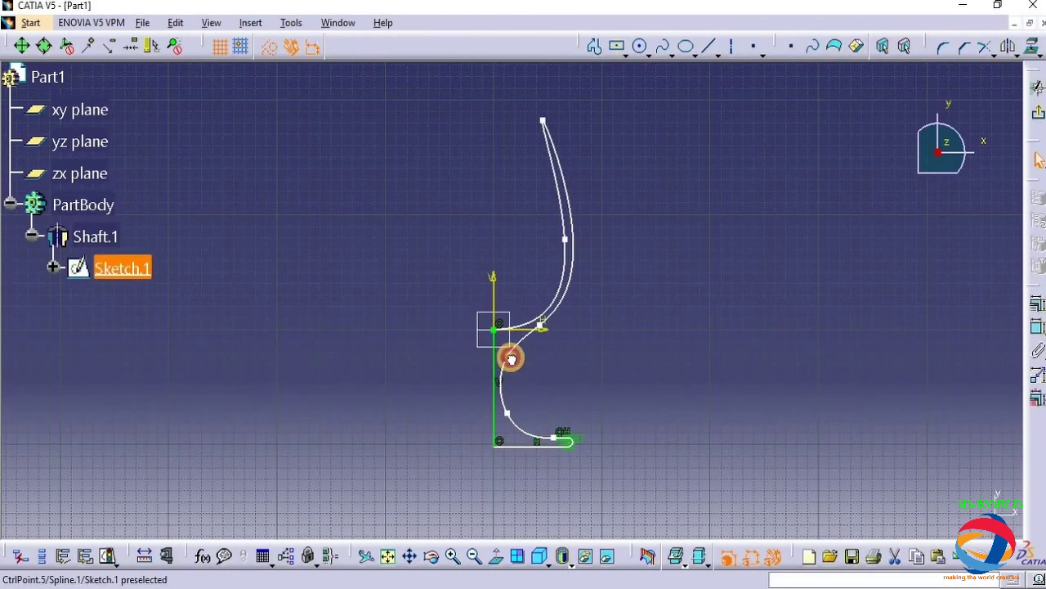
pyautogui.moveTo(511, 358); pyautogui.dragTo(513, 360)
pyautogui.click(516, 415)
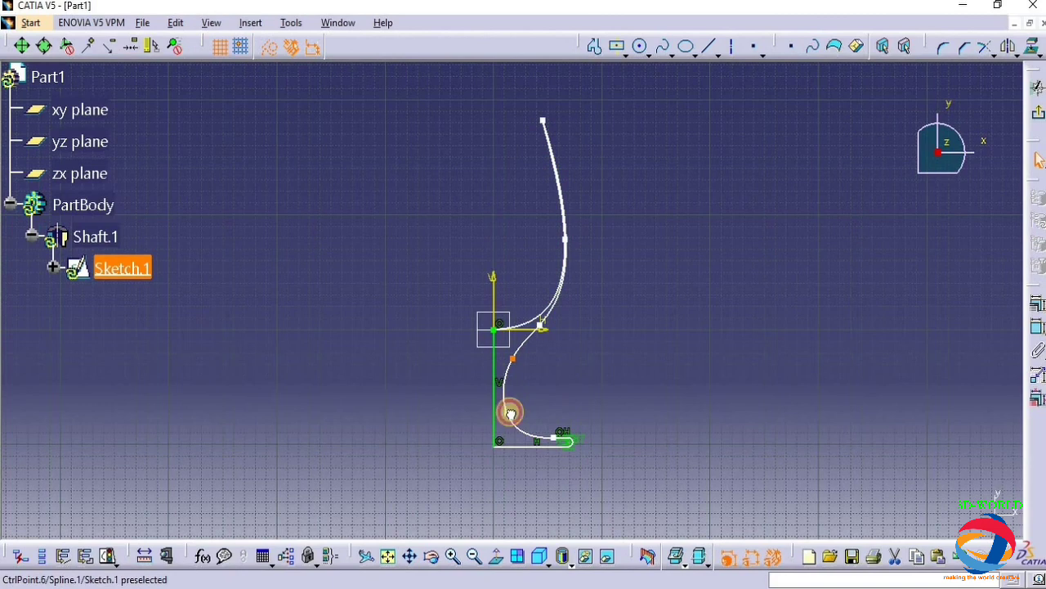
pyautogui.moveTo(507, 411); pyautogui.dragTo(513, 414)
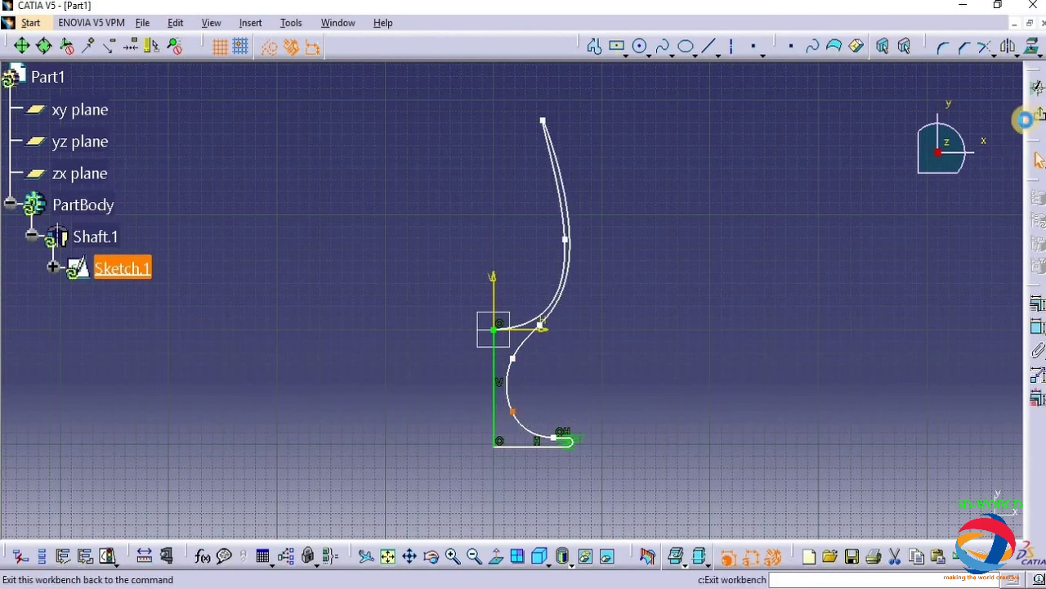
pyautogui.click(1033, 113)
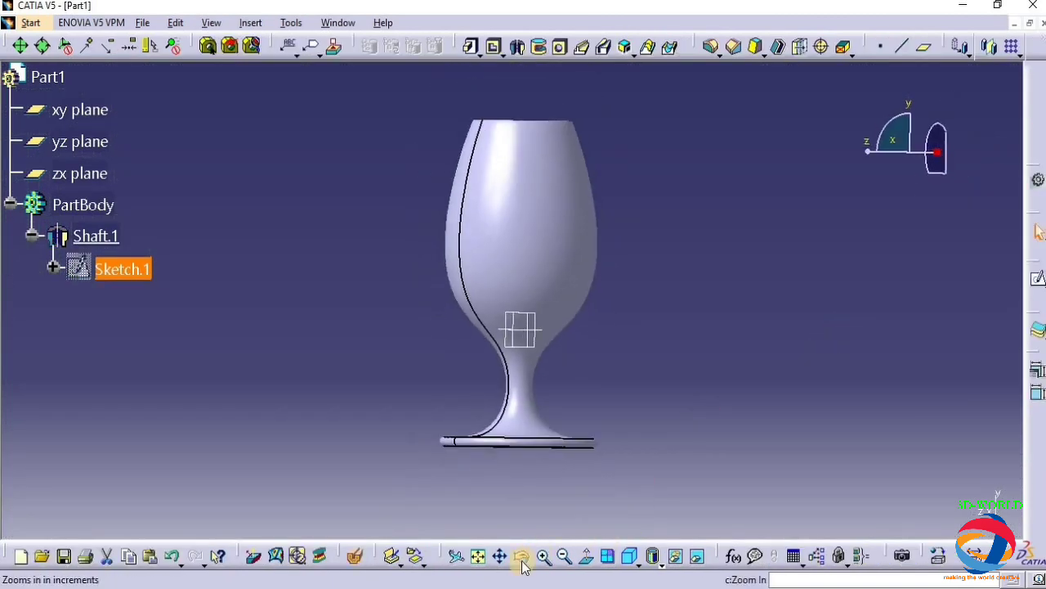
# Open the material library and look through the Painting, Stone, Wood and Shape Review materials.
pyautogui.moveTo(579, 390); pyautogui.dragTo(470, 396, button='middle')
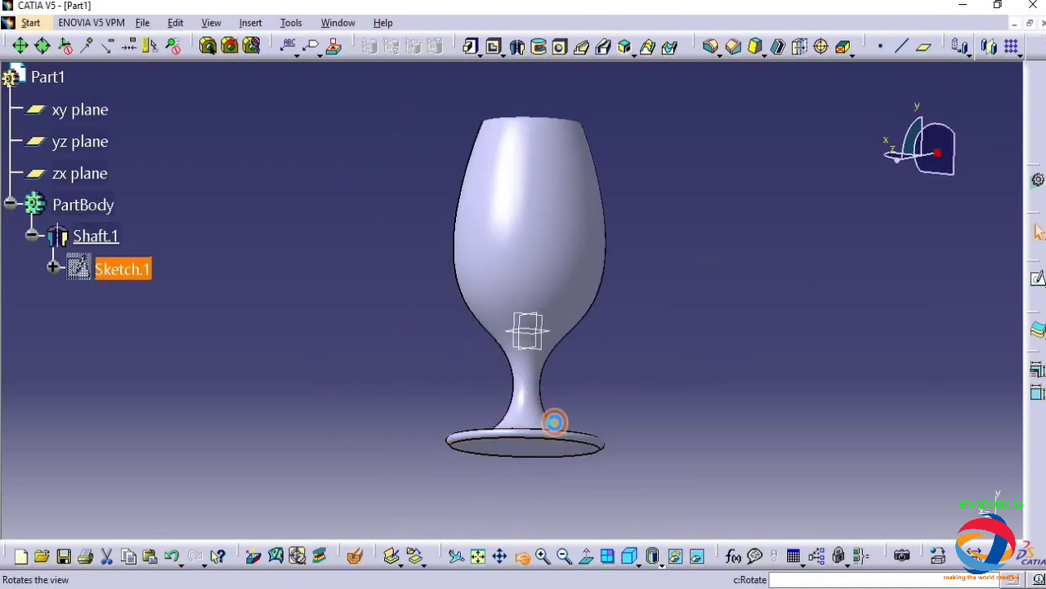
pyautogui.moveTo(554, 422); pyautogui.dragTo(591, 451, button='middle')
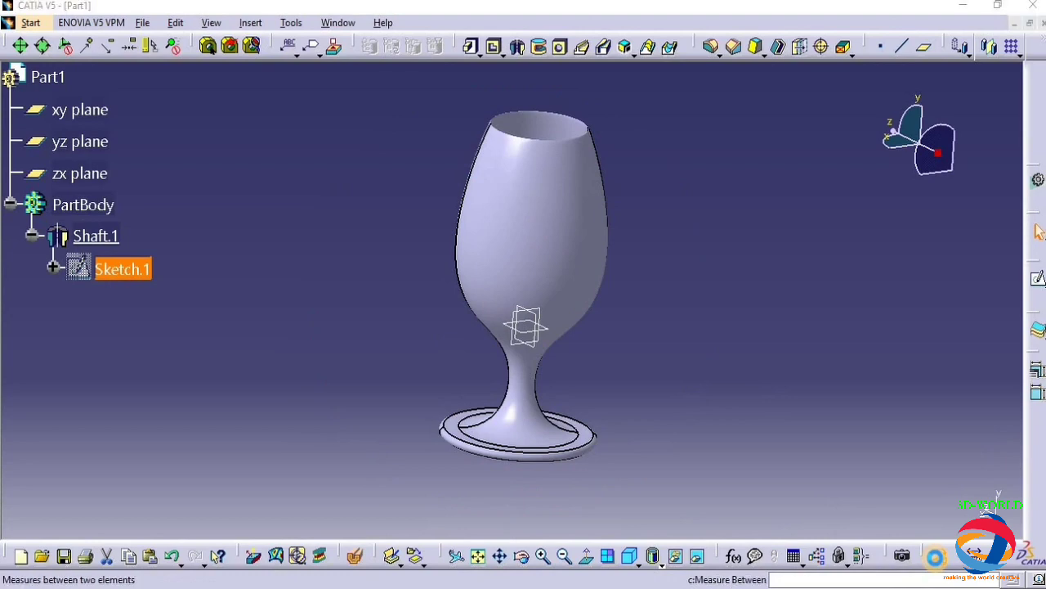
pyautogui.click(934, 557)
pyautogui.click(730, 134)
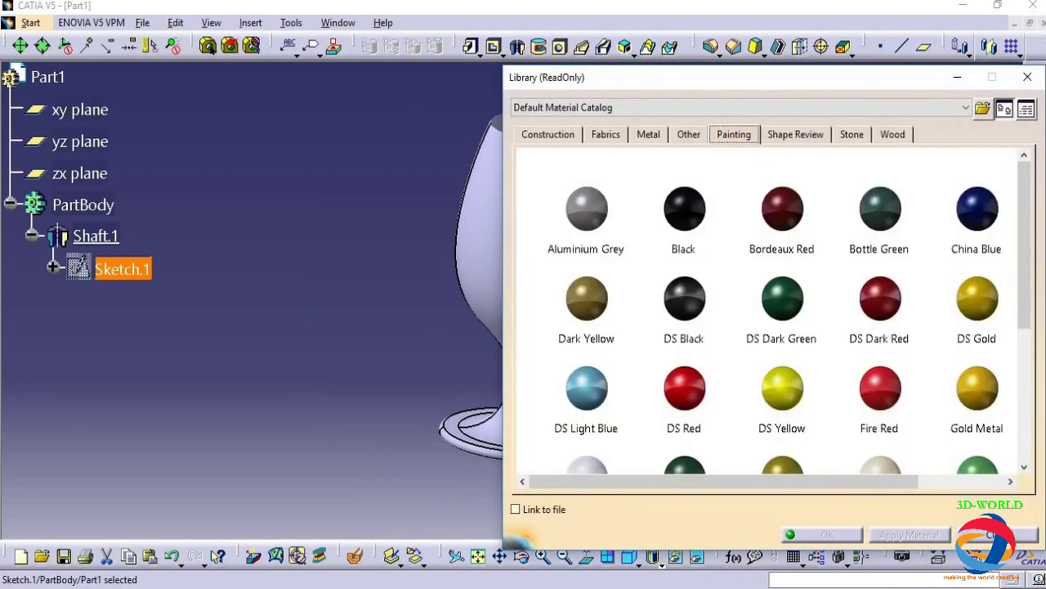
pyautogui.moveTo(1024, 275); pyautogui.dragTo(1025, 400)
pyautogui.click(846, 134)
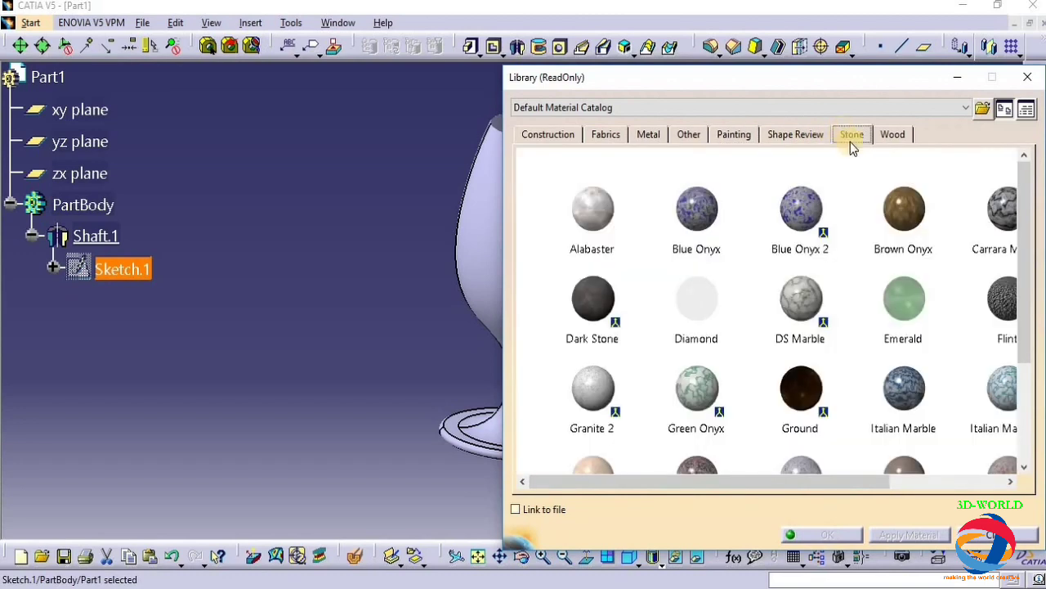
pyautogui.click(901, 136)
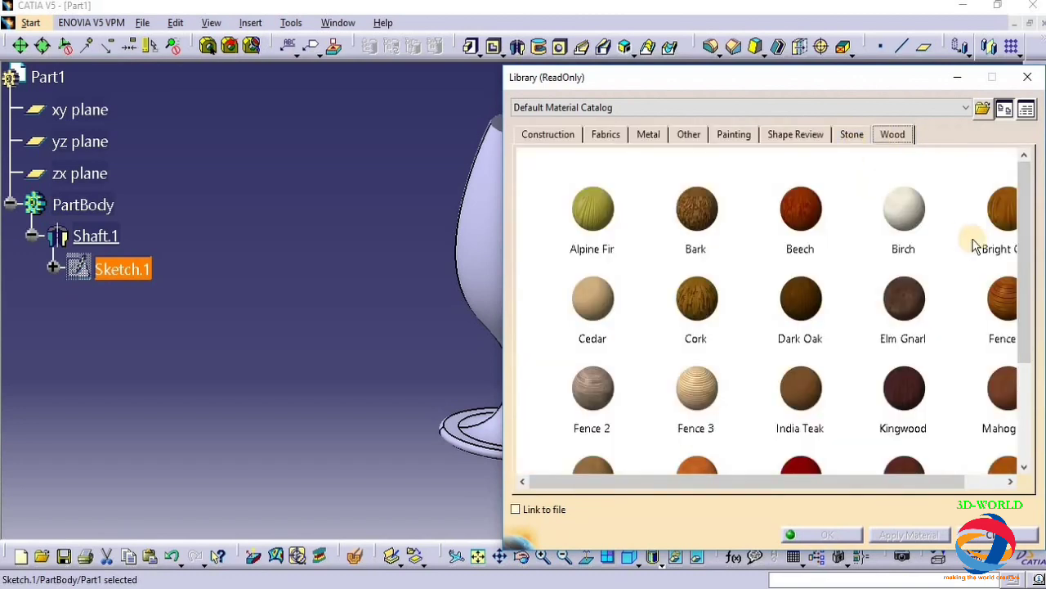
pyautogui.click(783, 135)
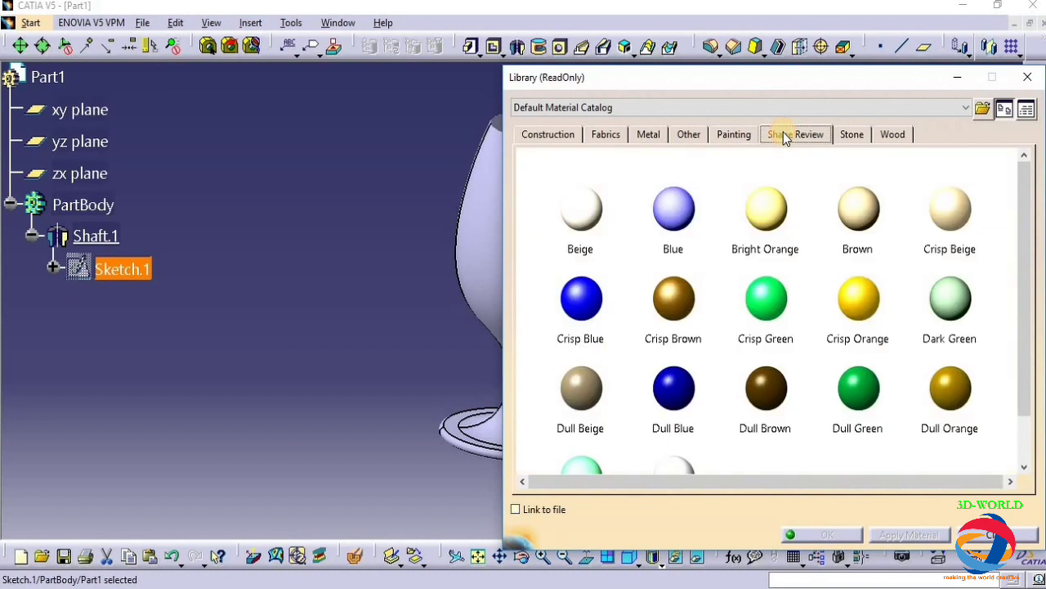
pyautogui.click(723, 131)
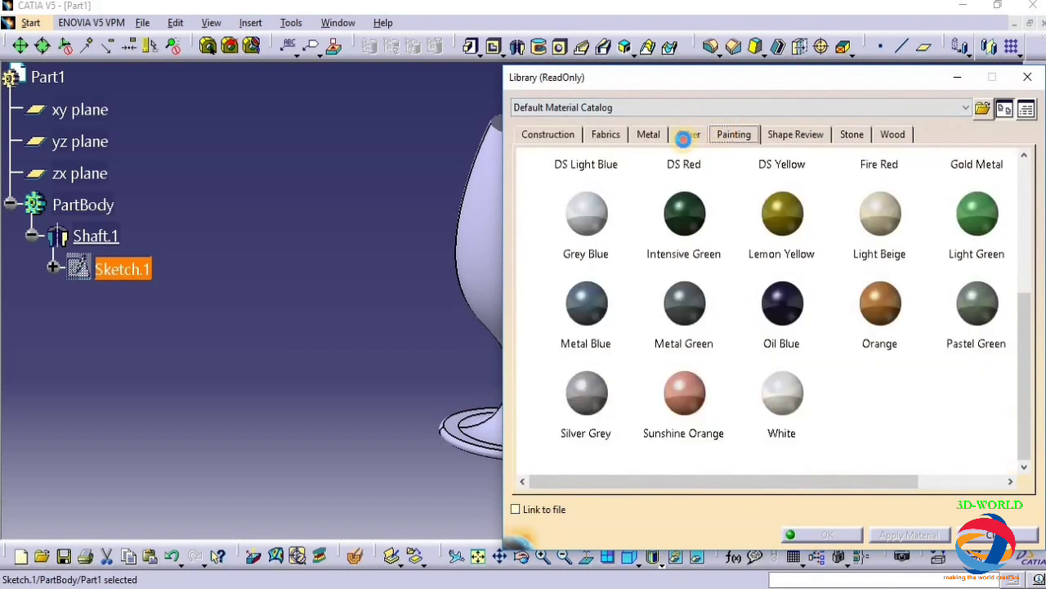
# Apply the Sunset material from the Other family to the part body.
pyautogui.click(689, 135)
pyautogui.click(840, 219)
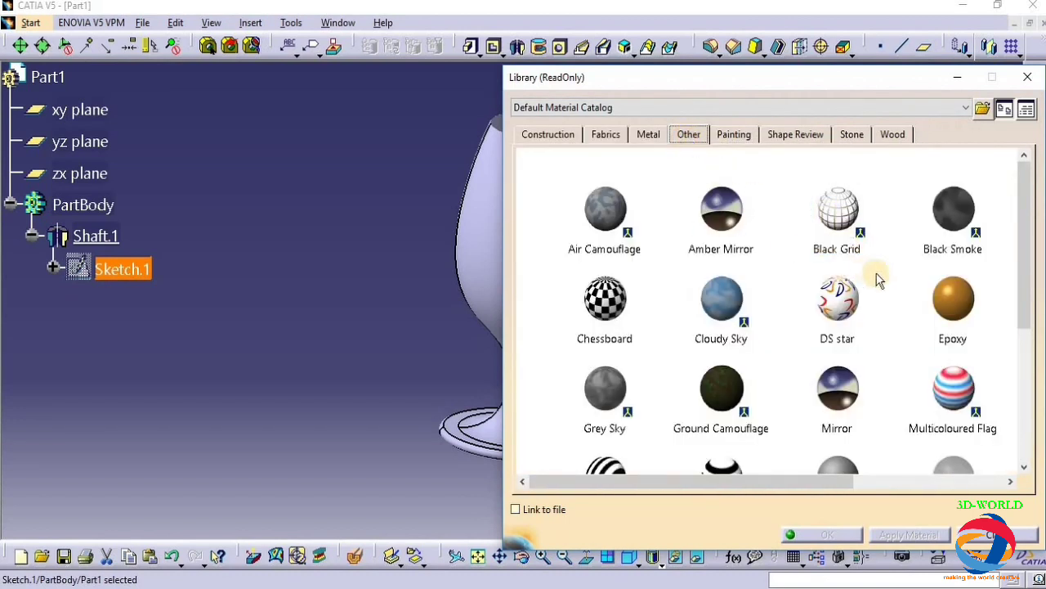
pyautogui.moveTo(1030, 314); pyautogui.dragTo(1022, 441)
pyautogui.click(736, 417)
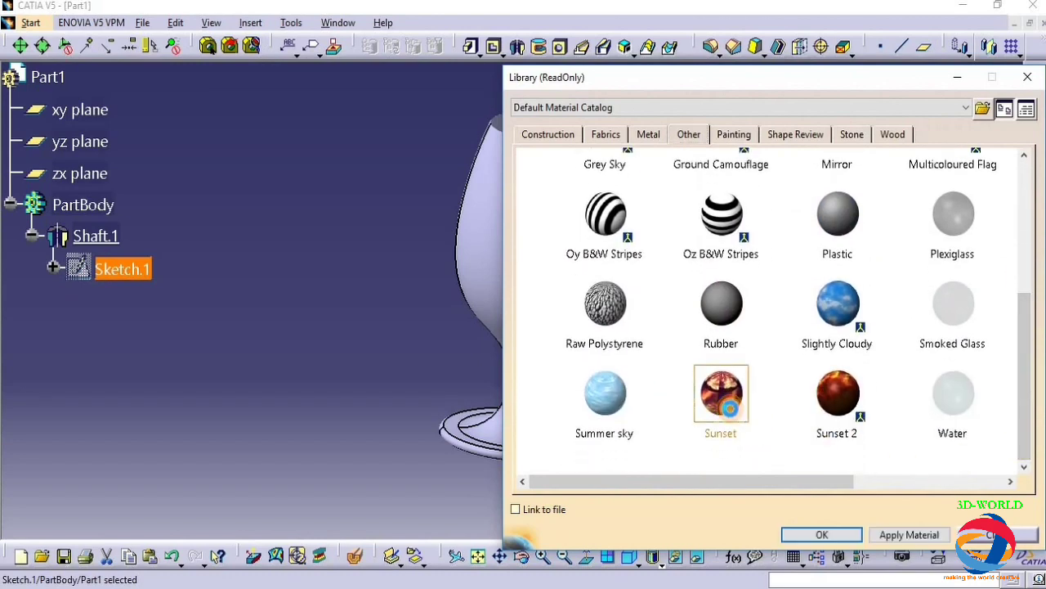
pyautogui.click(892, 534)
pyautogui.click(822, 534)
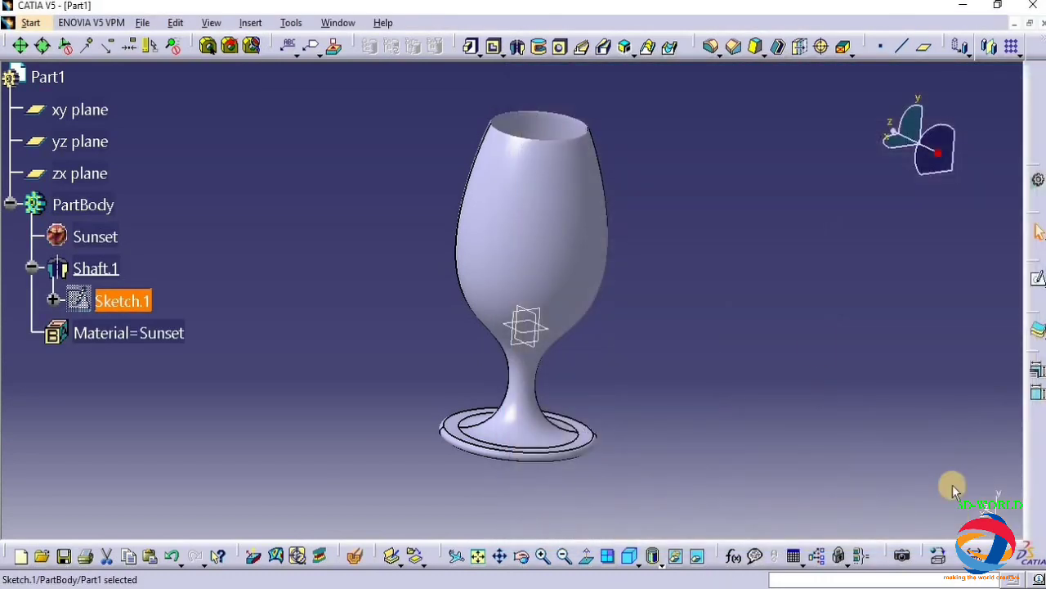
# Set the display to shading with material and inspect the textured glass from a higher angle.
pyautogui.click(661, 566)
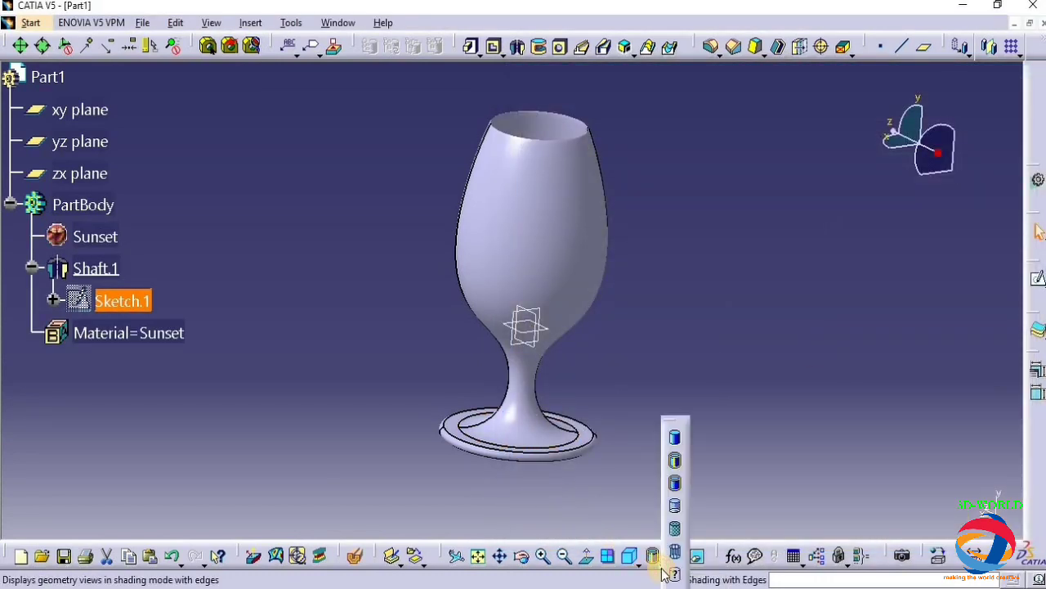
pyautogui.click(677, 529)
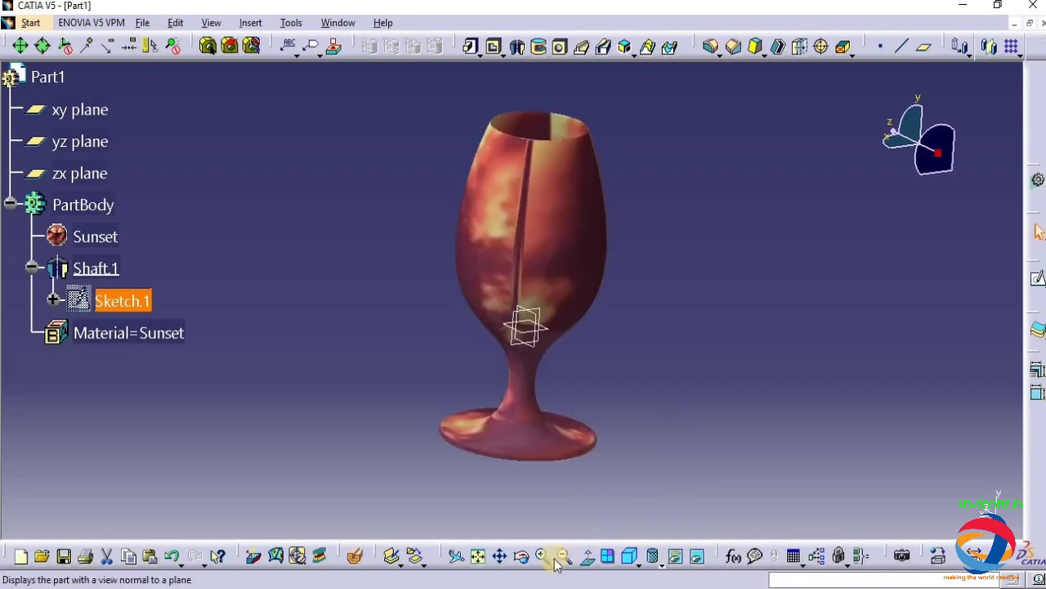
pyautogui.click(520, 556)
pyautogui.moveTo(518, 226); pyautogui.dragTo(417, 262)
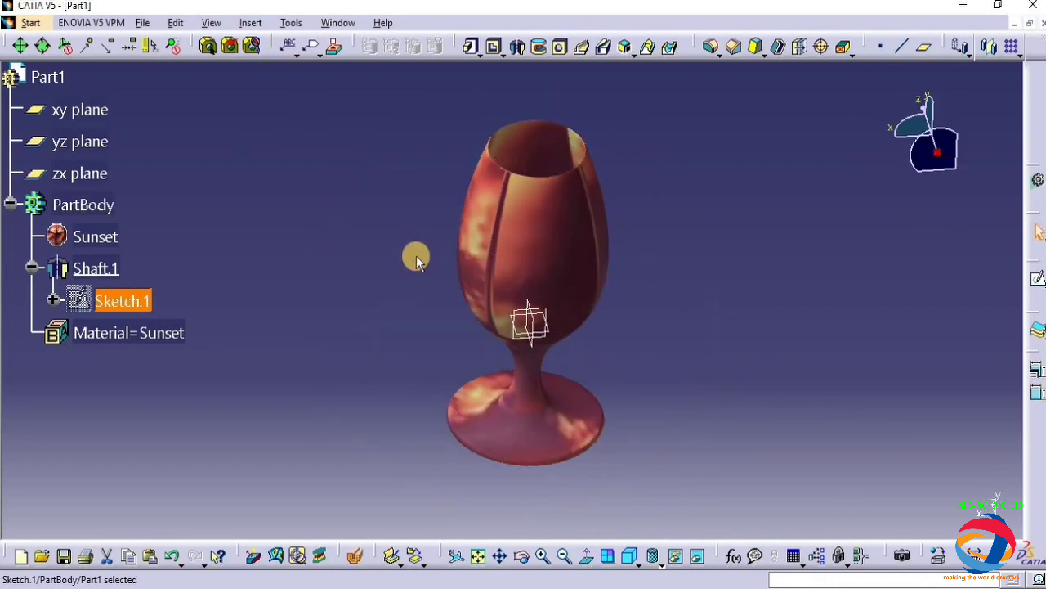
pyautogui.click(521, 556)
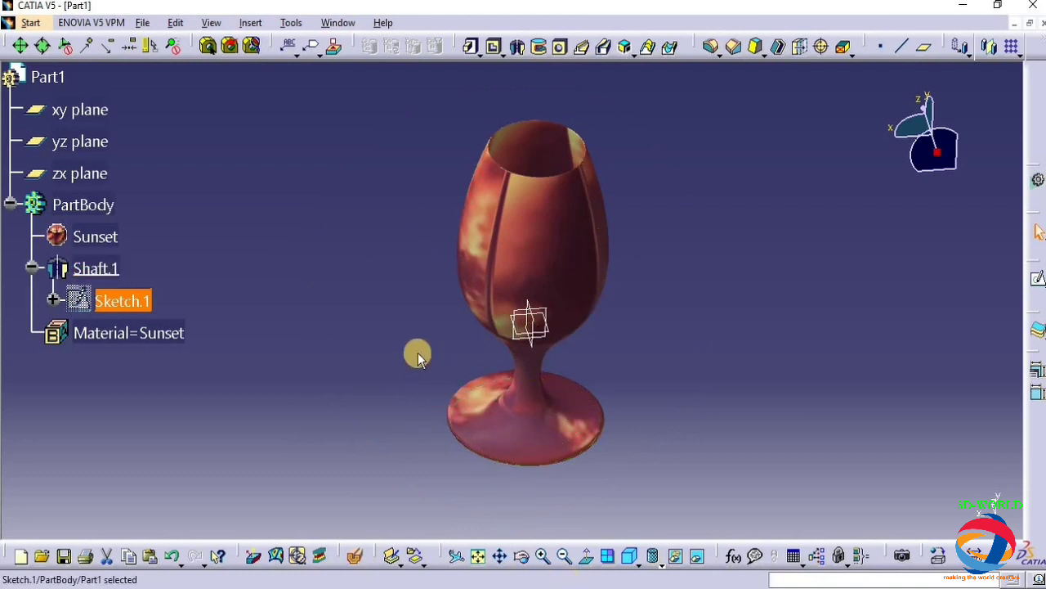